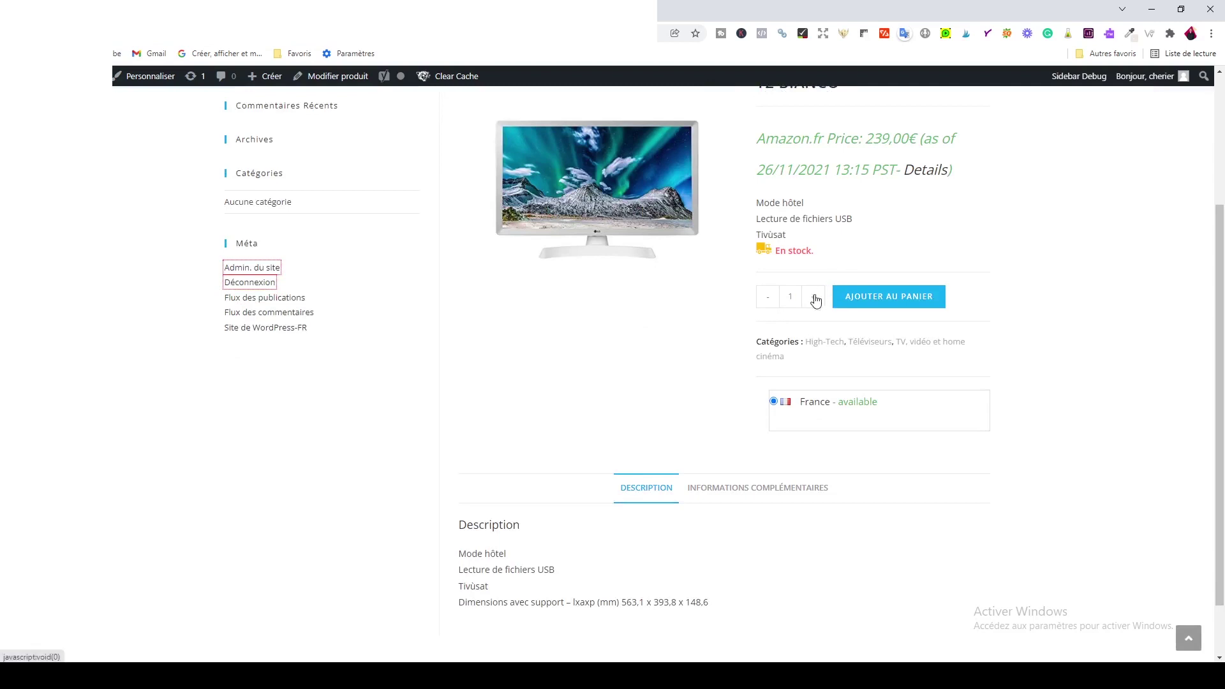
Examine the LG television product page, including its stock status, categories and additional information
{"action": "left_click_drag", "start_coordinate": [774, 254], "coordinate": [821, 250]}
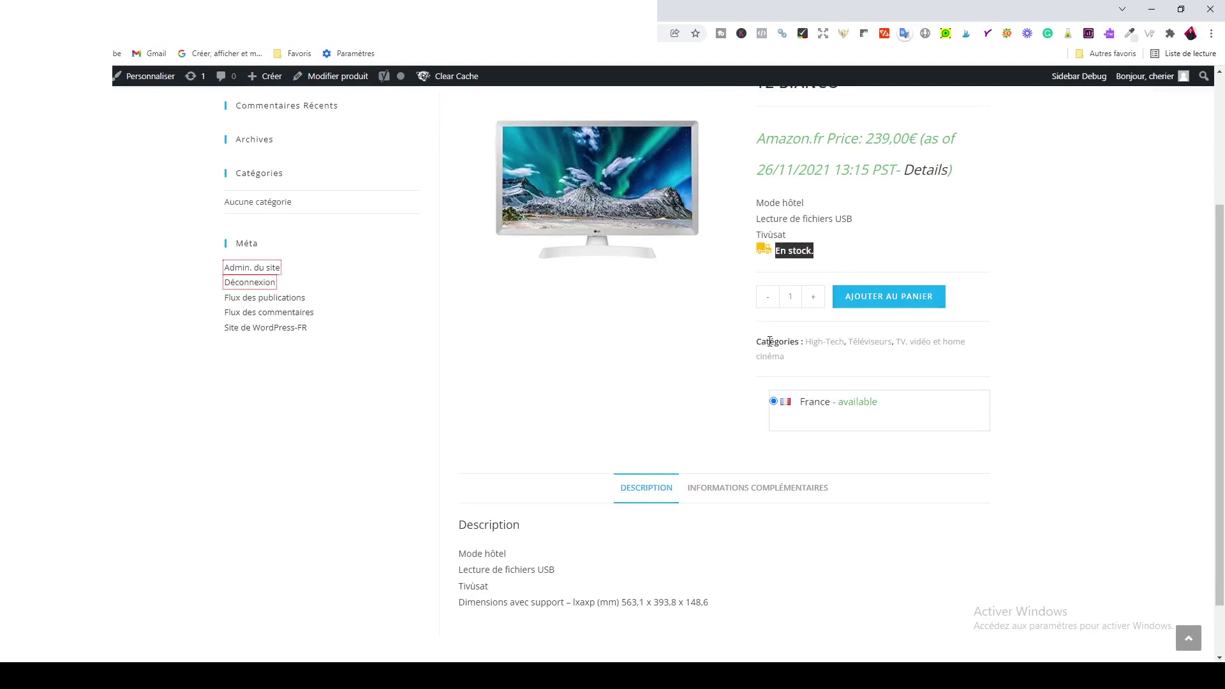
{"action": "left_click_drag", "start_coordinate": [769, 342], "coordinate": [849, 342]}
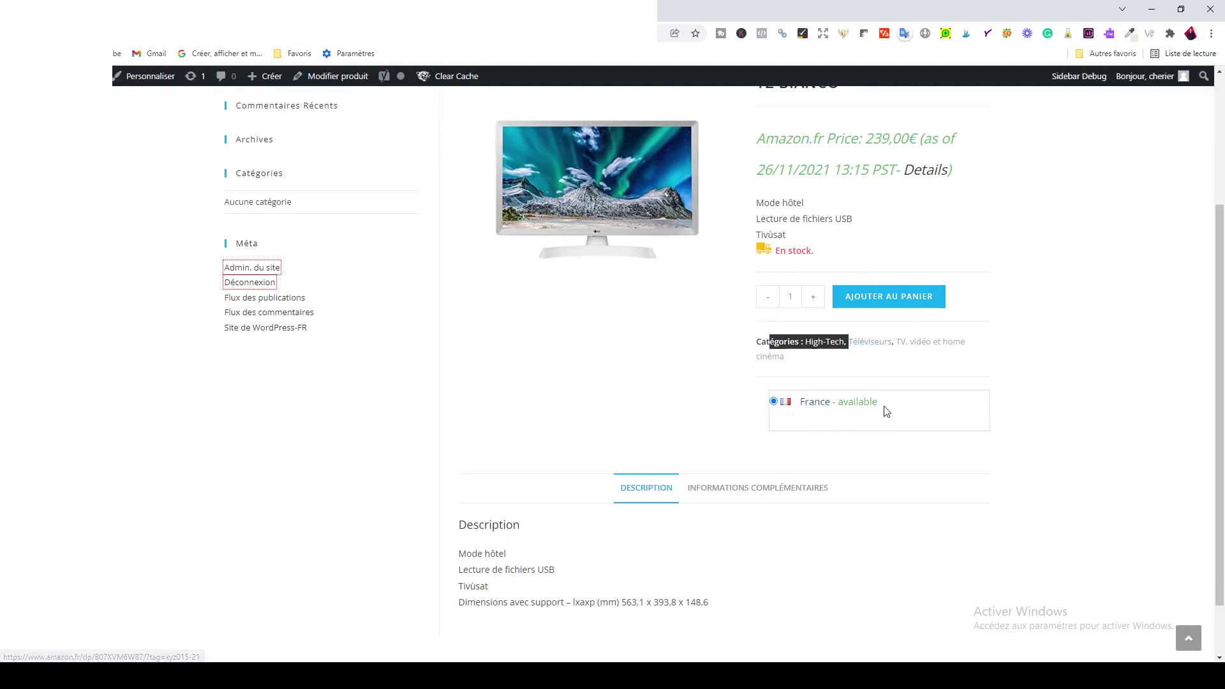
{"action": "scroll", "coordinate": [596, 460], "scroll_direction": "down", "scroll_amount": 1}
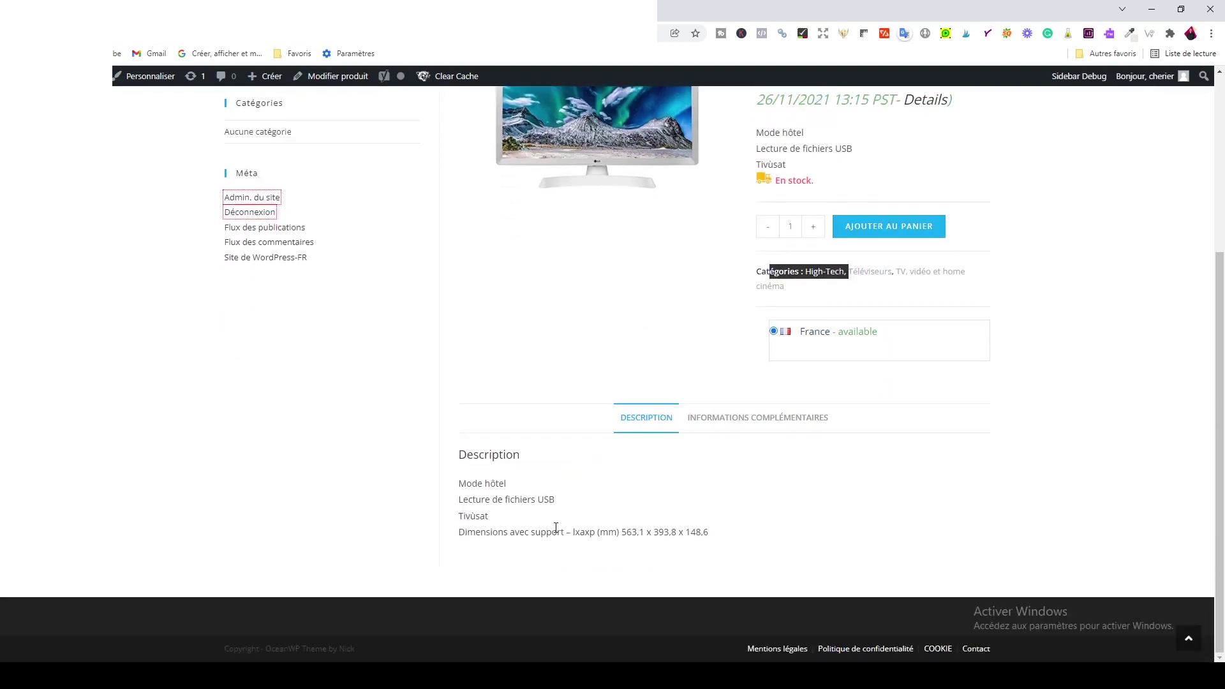
{"action": "left_click", "coordinate": [713, 420]}
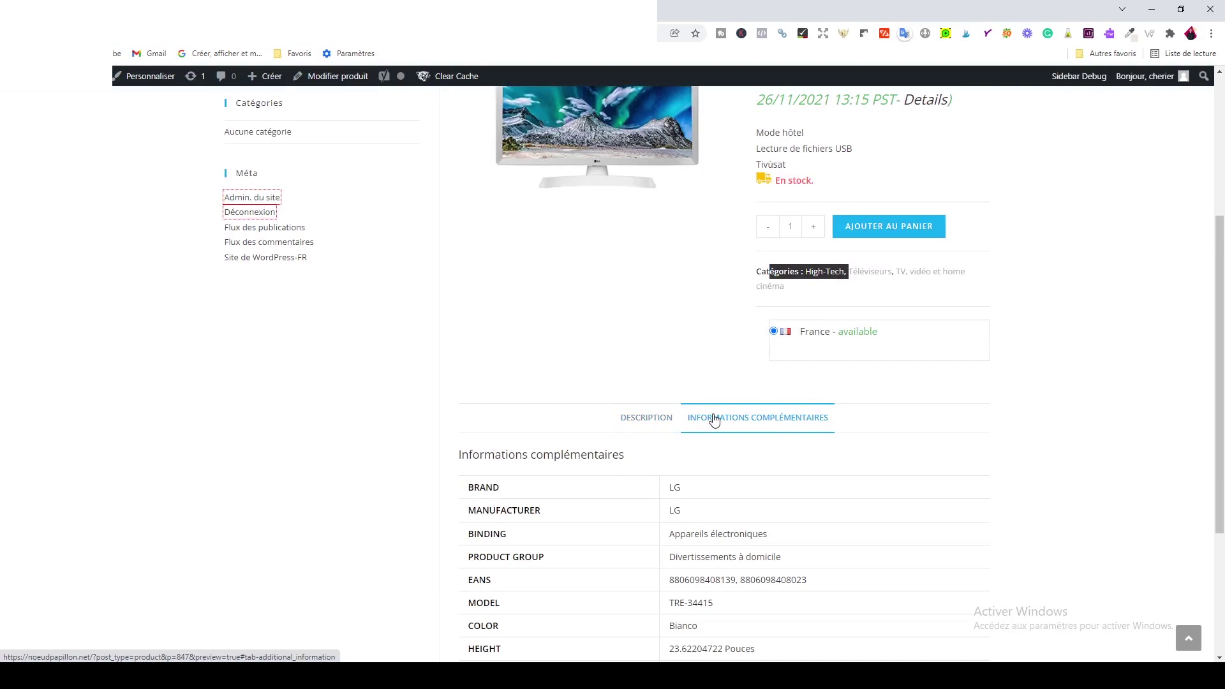
{"action": "scroll", "coordinate": [665, 437], "scroll_direction": "down", "scroll_amount": 3}
{"action": "scroll", "coordinate": [665, 471], "scroll_direction": "up", "scroll_amount": 5}
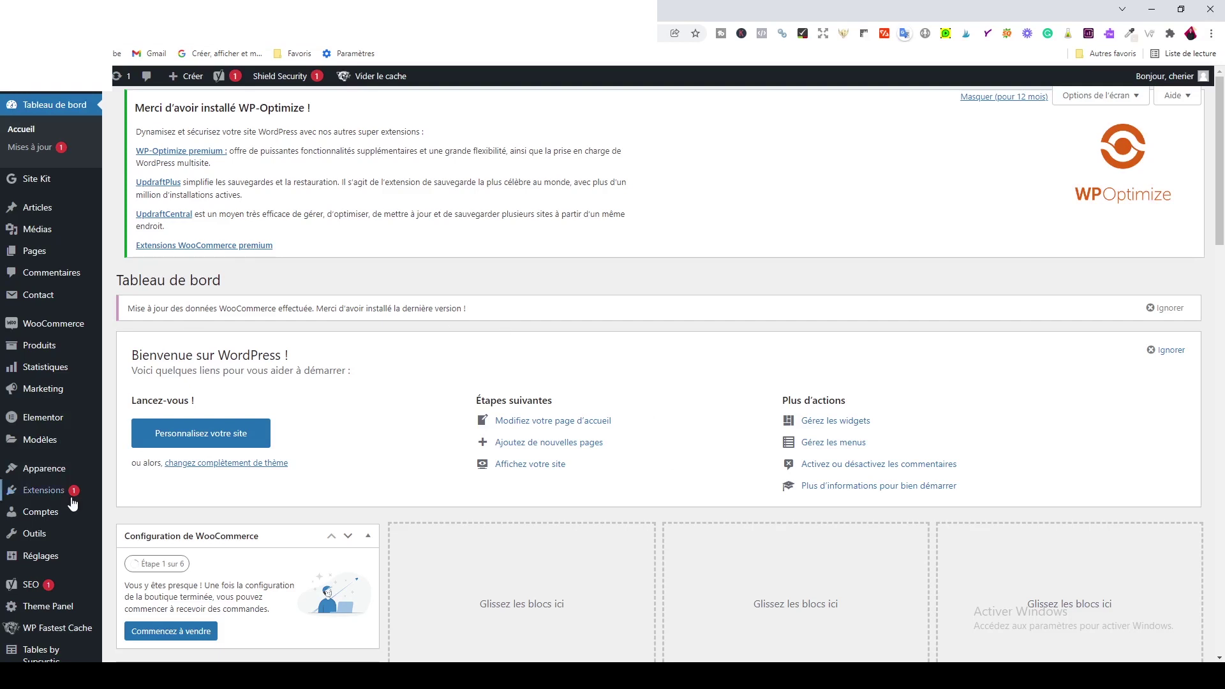
Open WZone's Amazon config page from the WordPress dashboard
{"action": "scroll", "coordinate": [73, 504], "scroll_direction": "down", "scroll_amount": 6}
{"action": "mouse_move", "coordinate": [39, 583]}
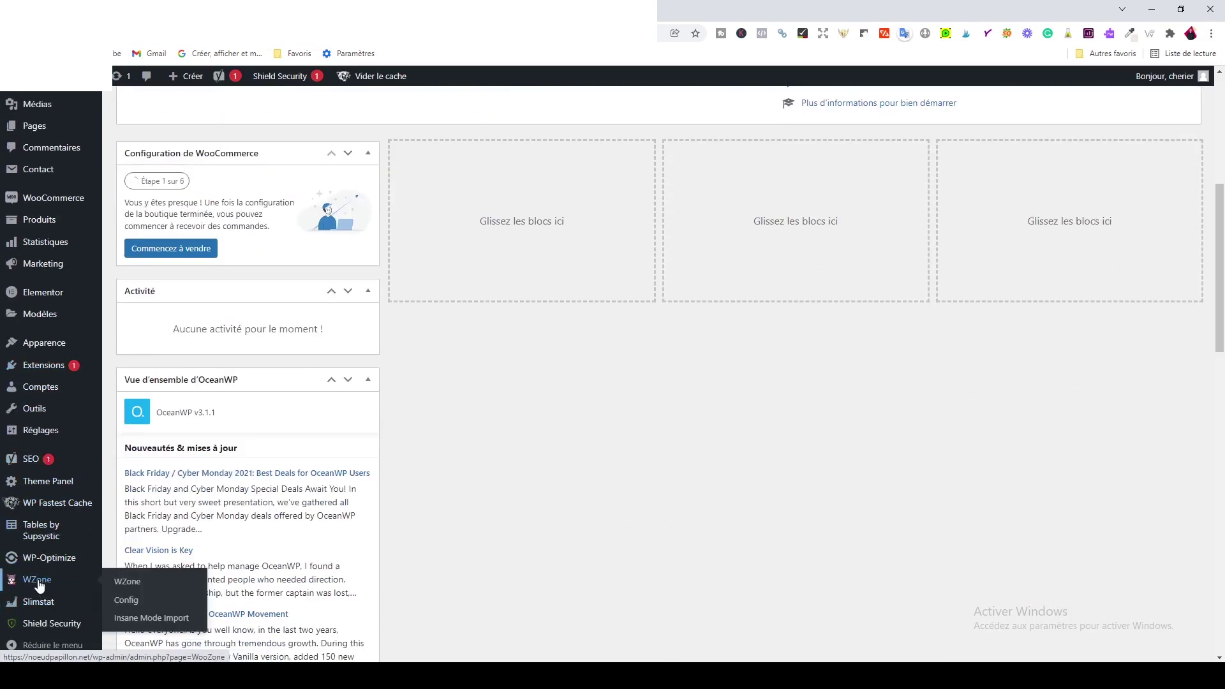
{"action": "left_click", "coordinate": [126, 601]}
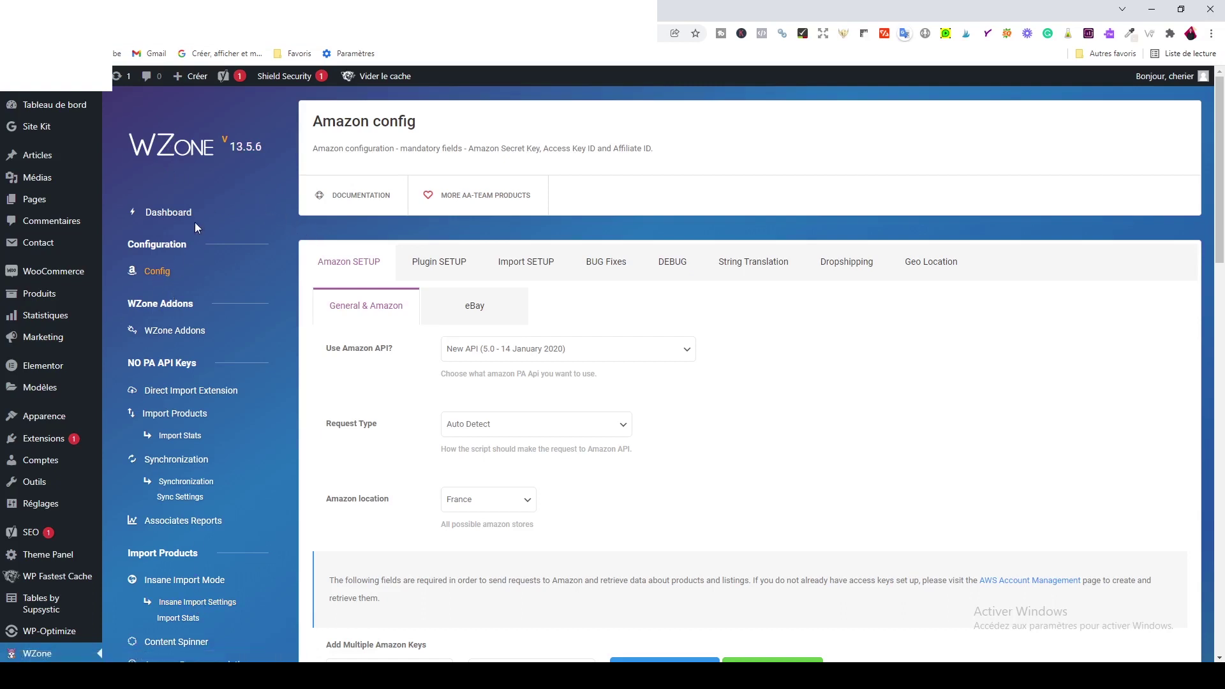
{"action": "left_click", "coordinate": [163, 213]}
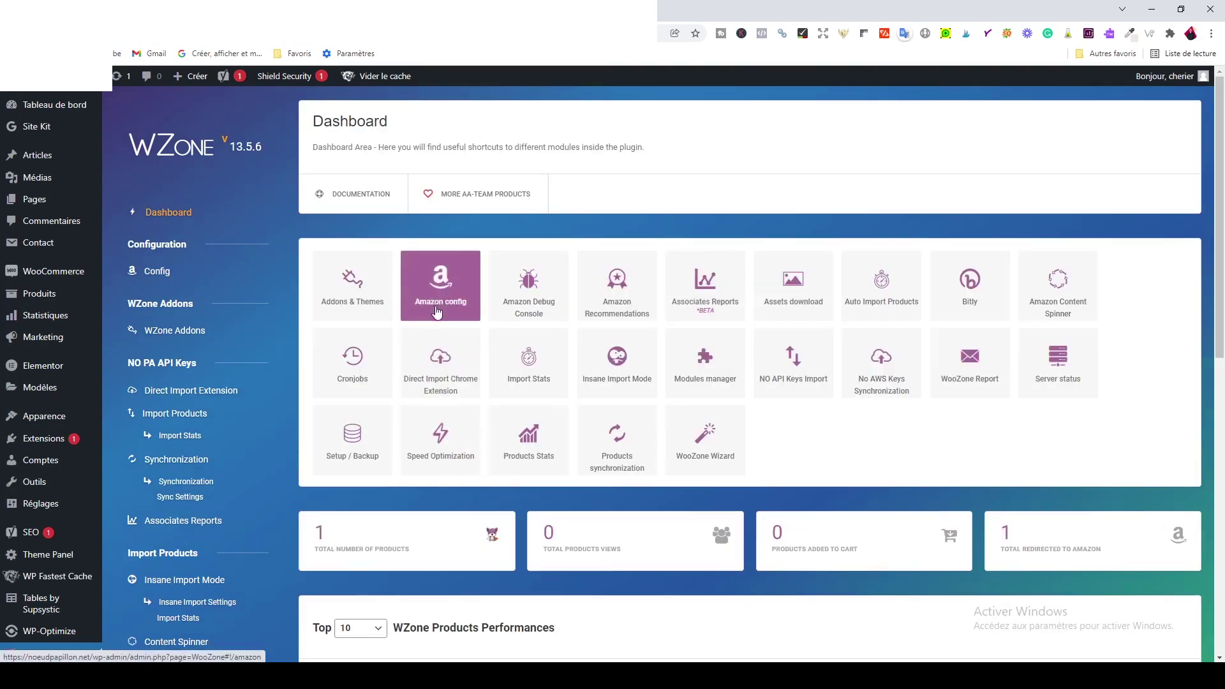
{"action": "left_click", "coordinate": [438, 307]}
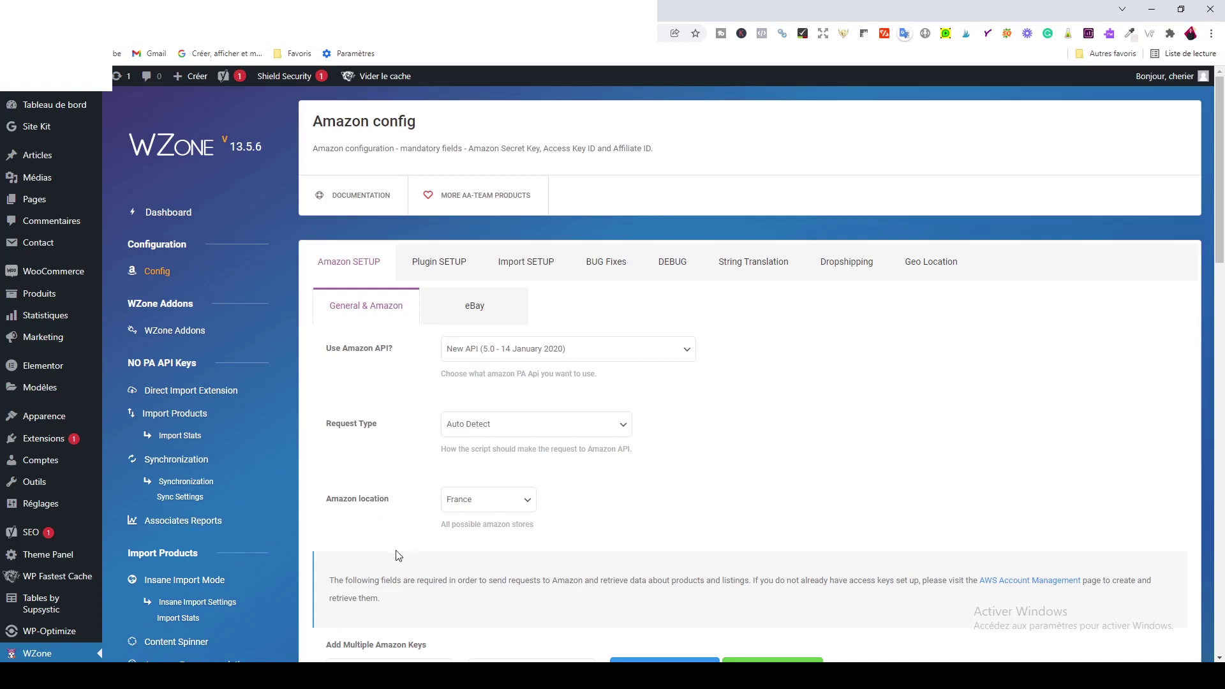
Examine the Amazon API settings and the fields for the AWS access key and secret key in Amazon SETUP
{"action": "scroll", "coordinate": [399, 554], "scroll_direction": "down", "scroll_amount": 1}
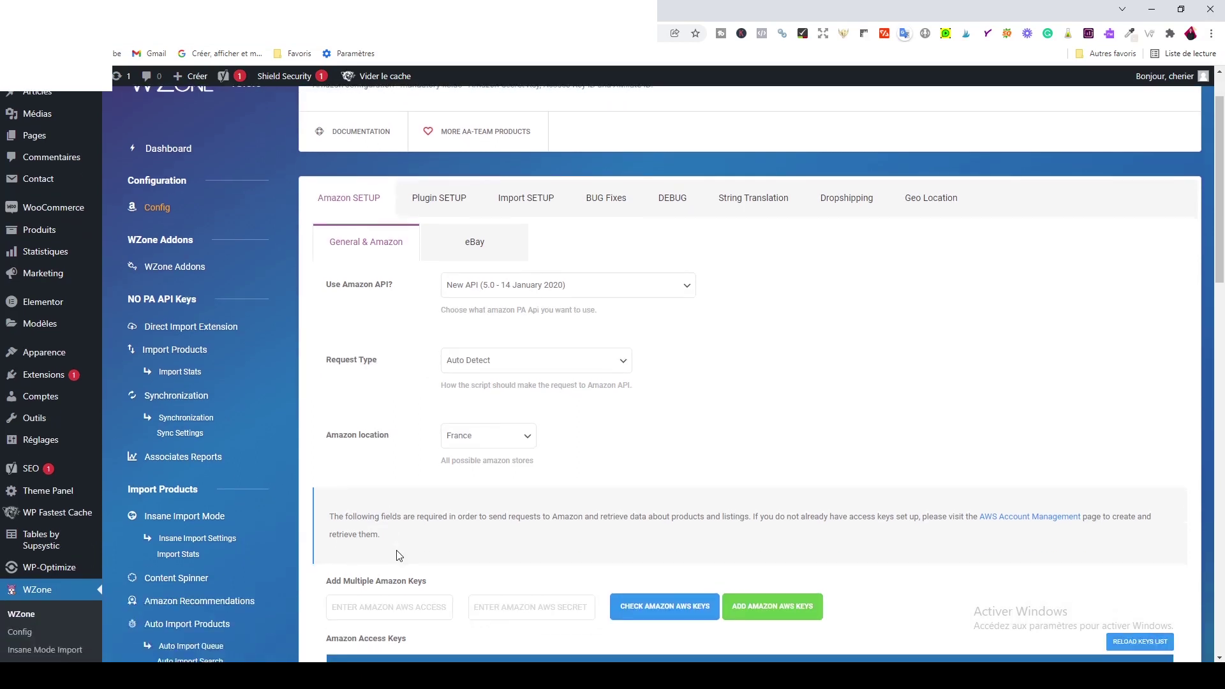
{"action": "scroll", "coordinate": [398, 555], "scroll_direction": "down", "scroll_amount": 9}
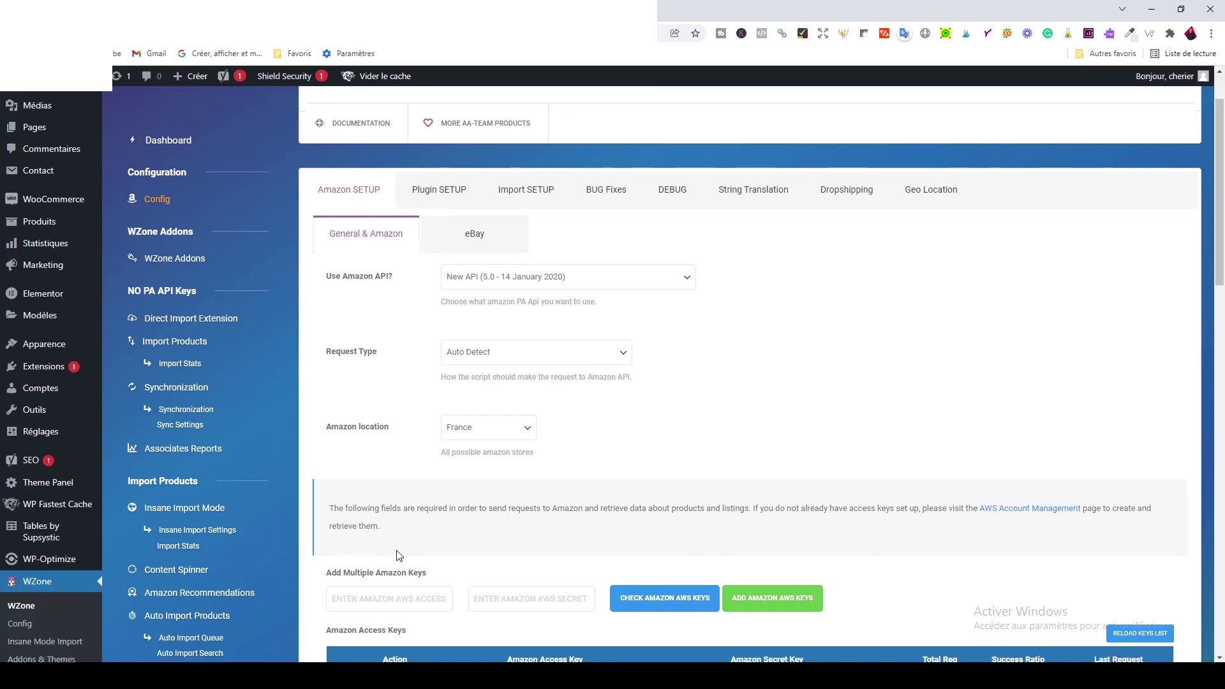
{"action": "scroll", "coordinate": [398, 555], "scroll_direction": "up", "scroll_amount": 2}
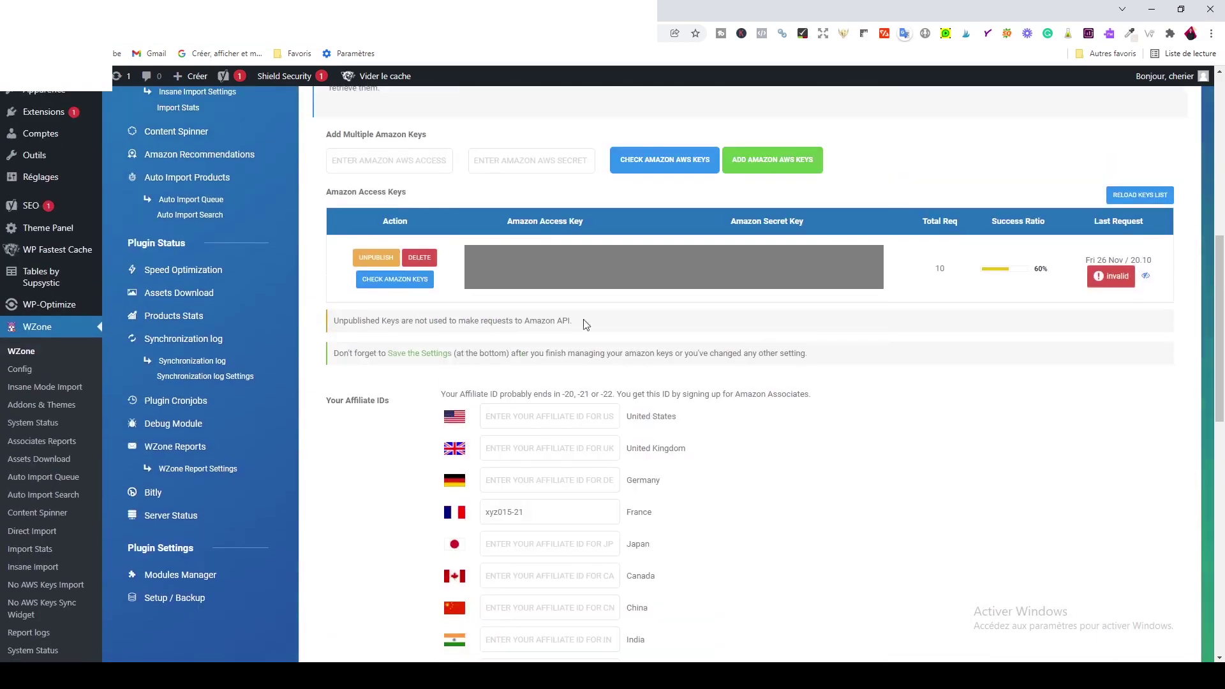
{"action": "left_click", "coordinate": [337, 161]}
{"action": "left_click", "coordinate": [497, 157]}
{"action": "scroll", "coordinate": [358, 504], "scroll_direction": "down", "scroll_amount": 4}
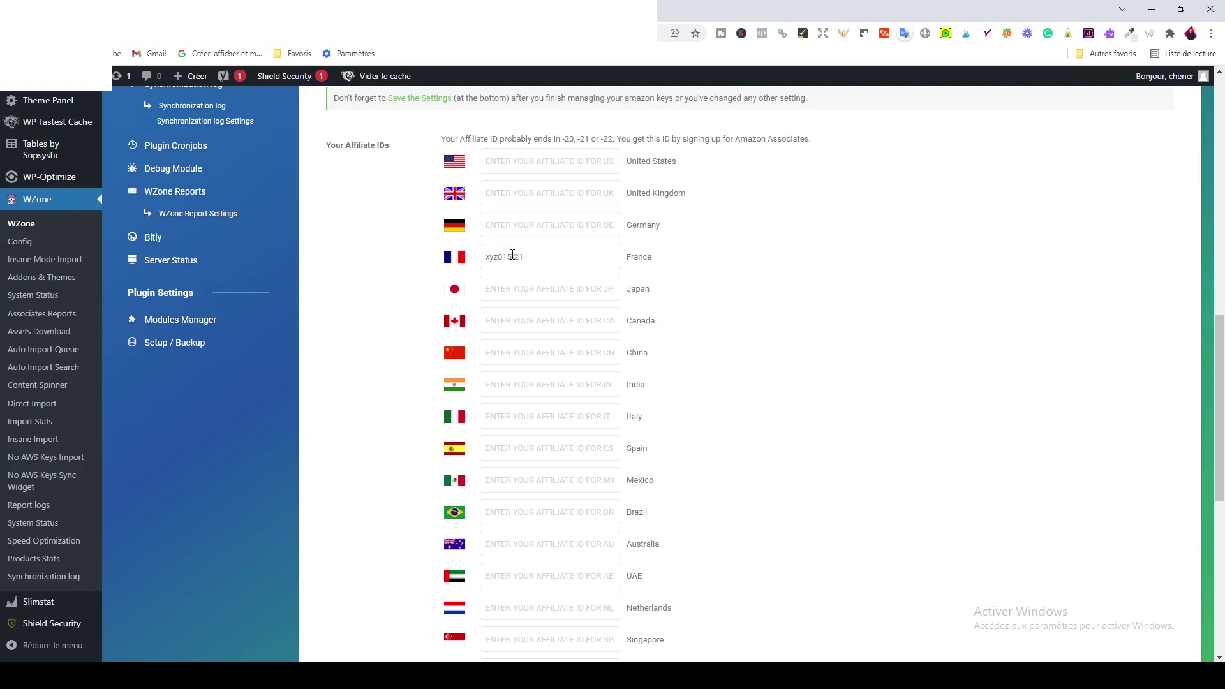
Check the affiliate ID for France and the main affiliate settings, and save the Amazon SETUP settings
{"action": "left_click_drag", "start_coordinate": [486, 255], "coordinate": [524, 255]}
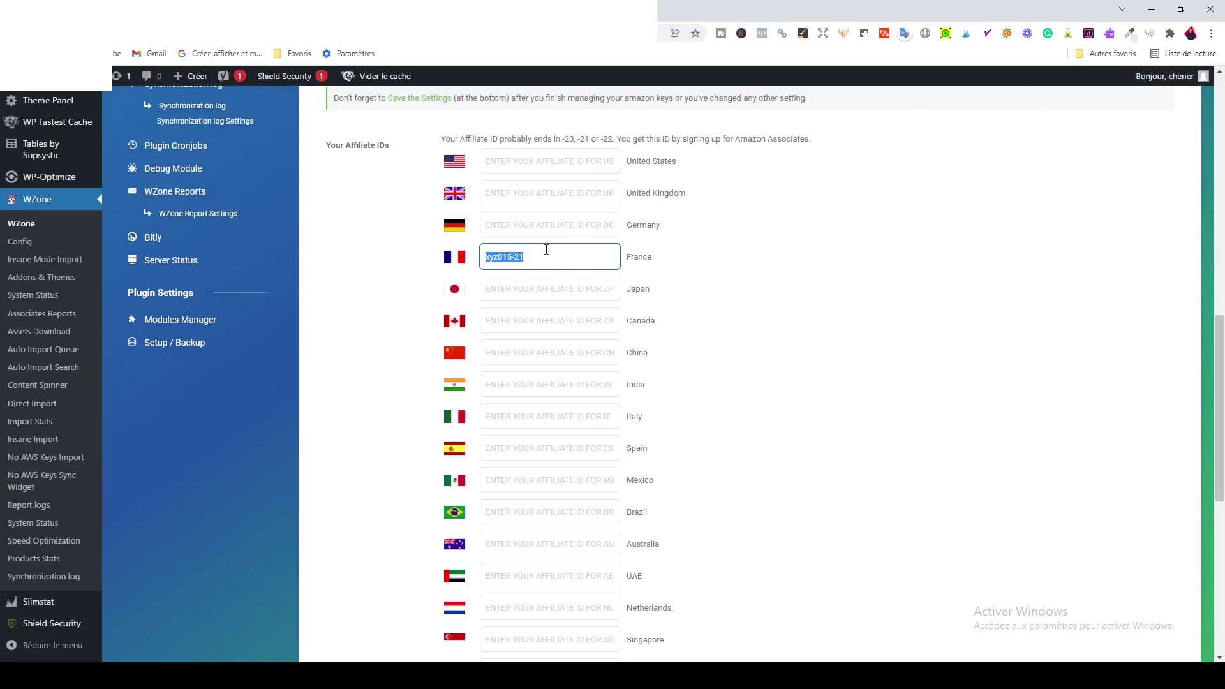
{"action": "scroll", "coordinate": [767, 283], "scroll_direction": "down", "scroll_amount": 7}
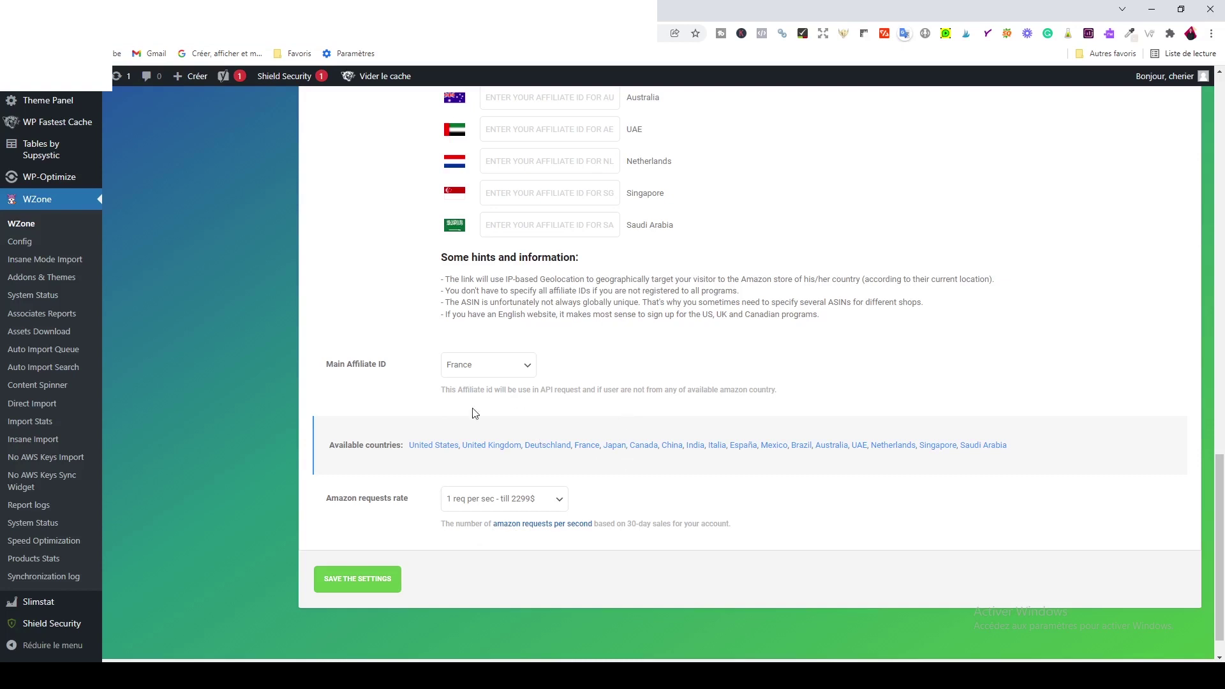
{"action": "left_click", "coordinate": [322, 591]}
{"action": "scroll", "coordinate": [326, 618], "scroll_direction": "up", "scroll_amount": 10}
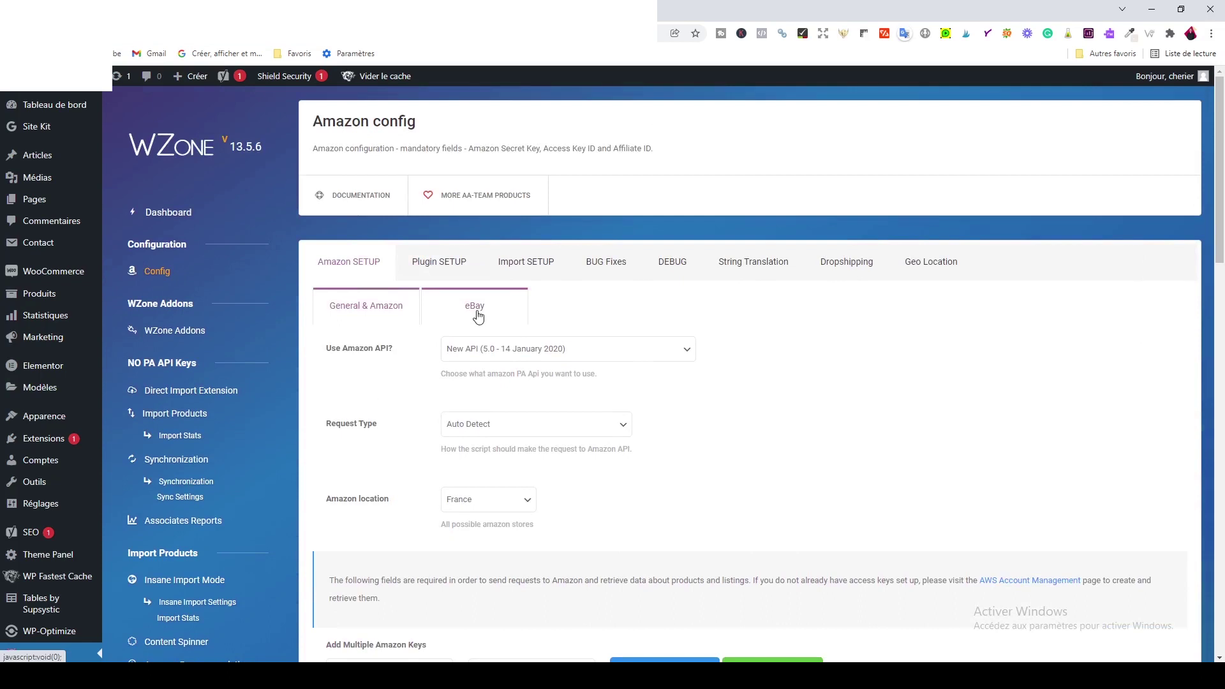
Open Plugin SETUP and examine its cart, cookie, buy URL, badge, GDPR, checkout e-mail and gallery options
{"action": "left_click", "coordinate": [434, 266]}
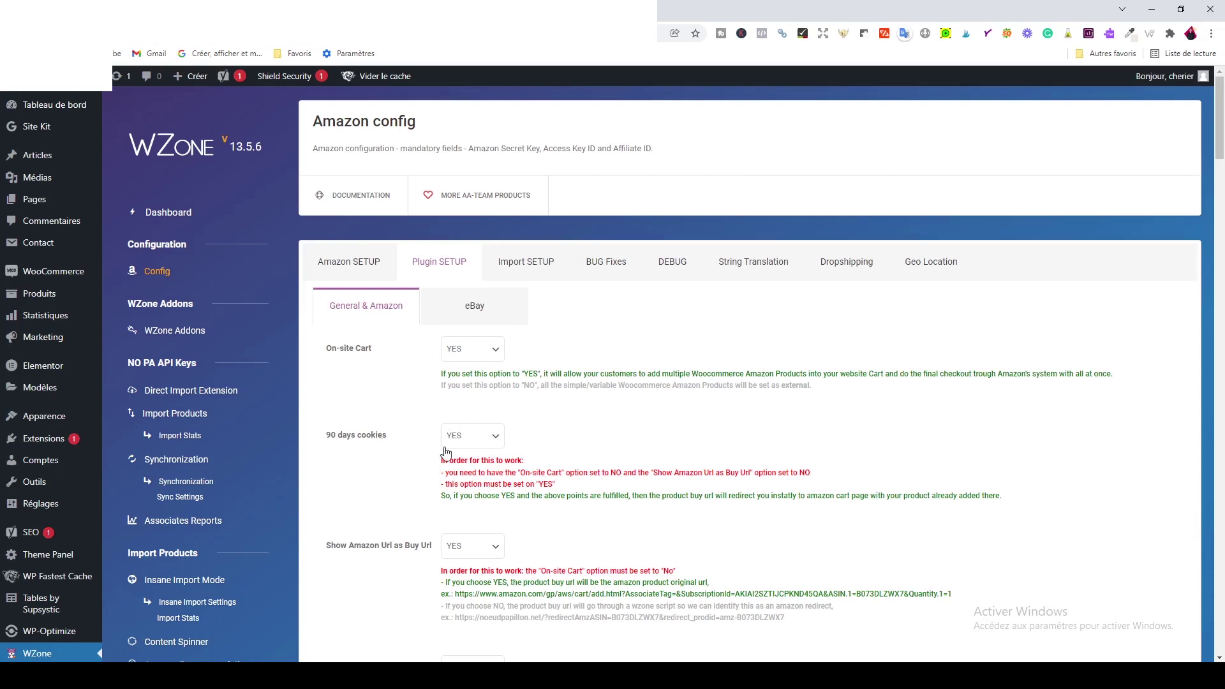
{"action": "scroll", "coordinate": [344, 555], "scroll_direction": "down", "scroll_amount": 2}
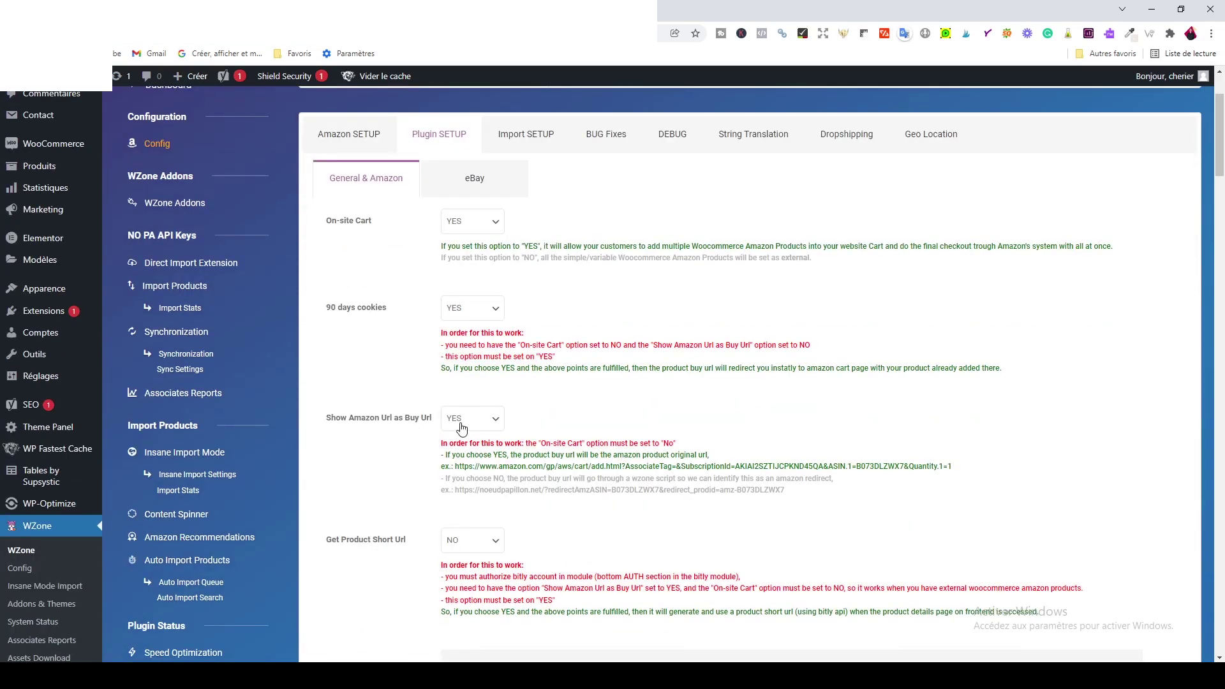
{"action": "scroll", "coordinate": [367, 549], "scroll_direction": "down", "scroll_amount": 3}
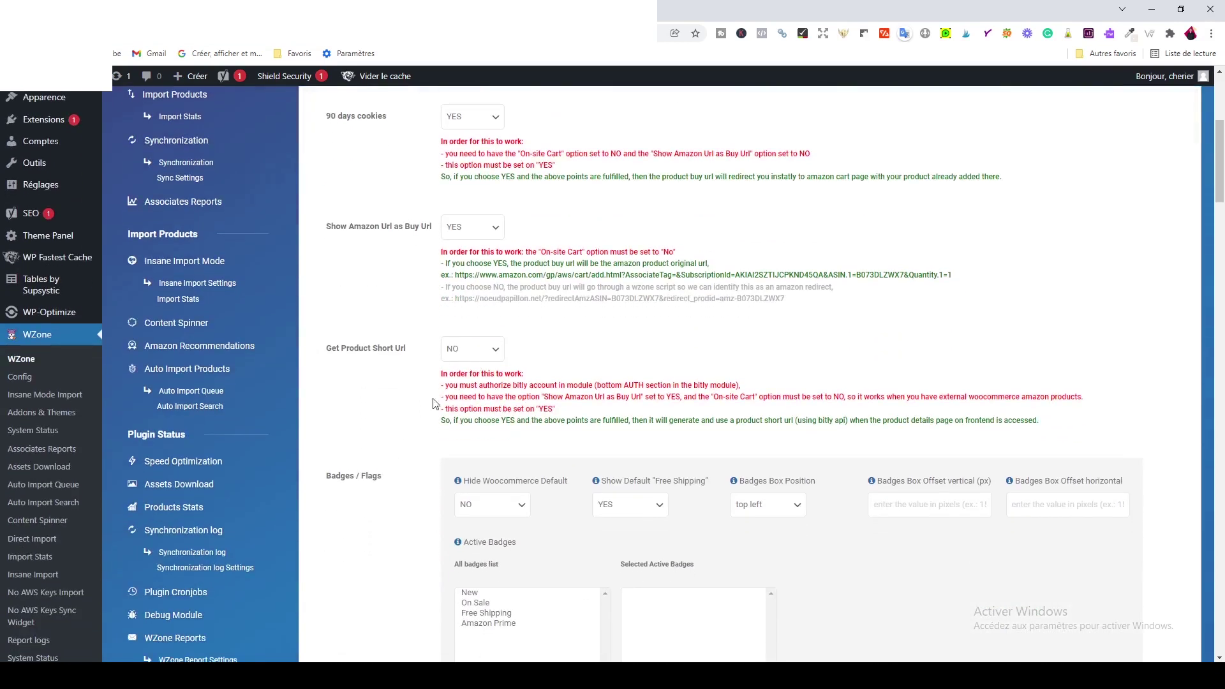
{"action": "scroll", "coordinate": [369, 531], "scroll_direction": "down", "scroll_amount": 3}
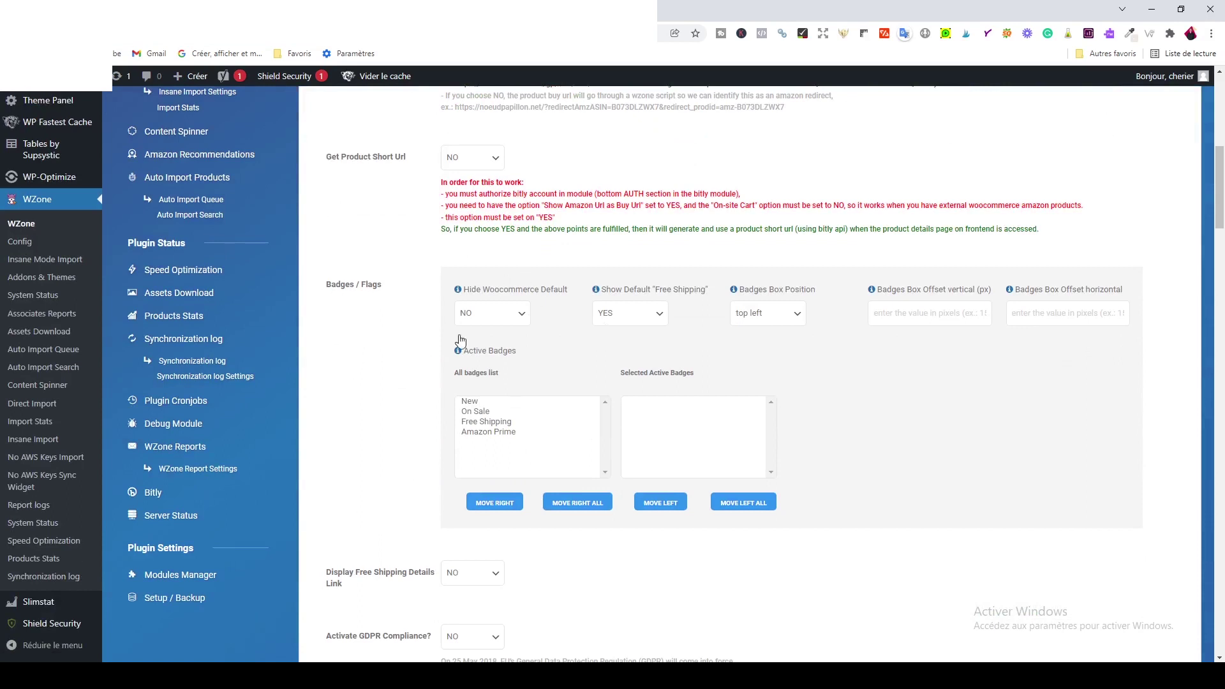
{"action": "scroll", "coordinate": [440, 408], "scroll_direction": "down", "scroll_amount": 5}
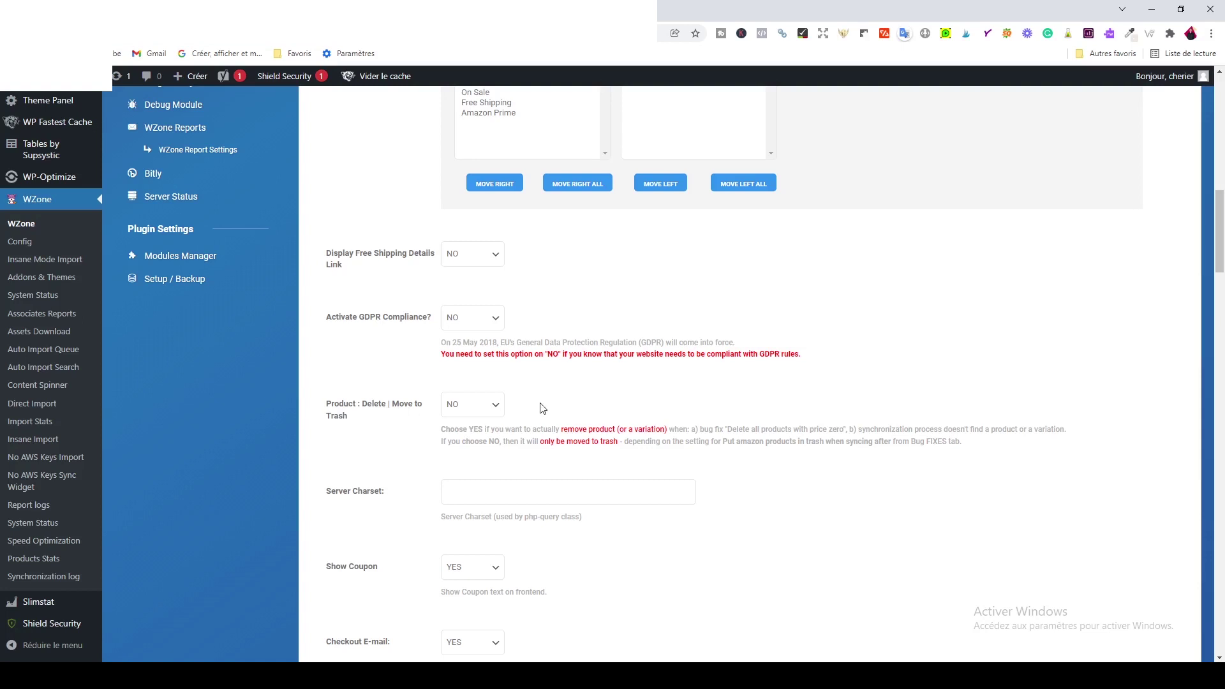
{"action": "scroll", "coordinate": [396, 479], "scroll_direction": "down", "scroll_amount": 4}
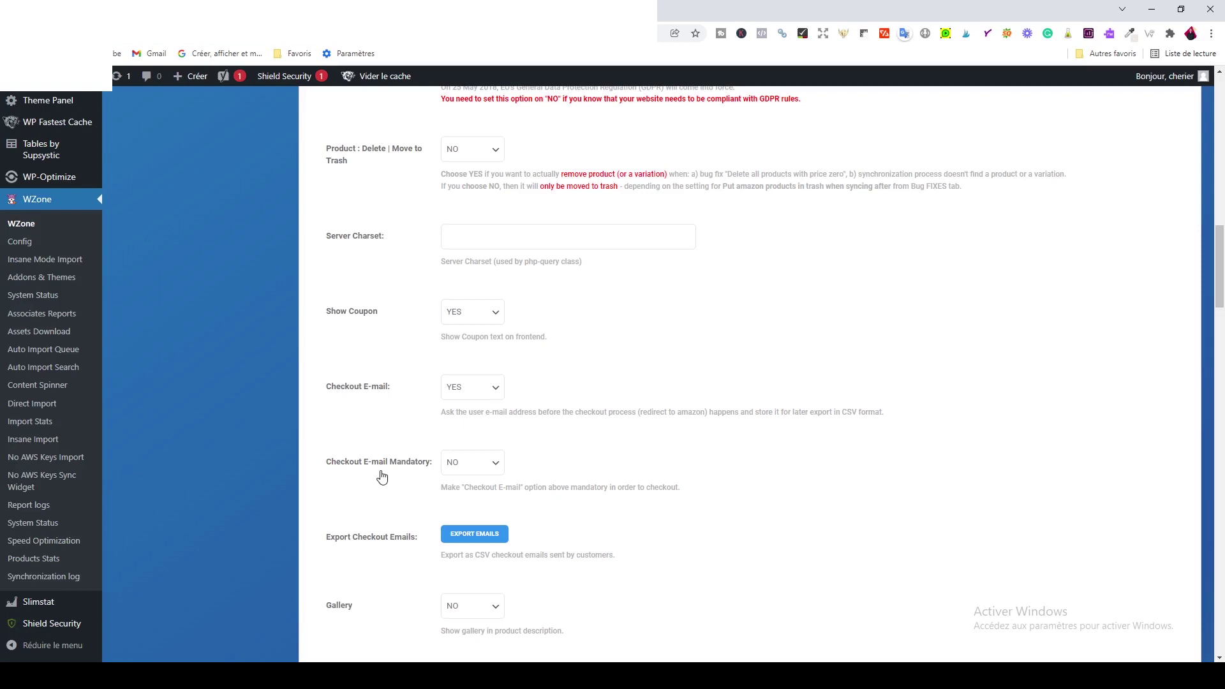
{"action": "scroll", "coordinate": [382, 477], "scroll_direction": "down", "scroll_amount": 2}
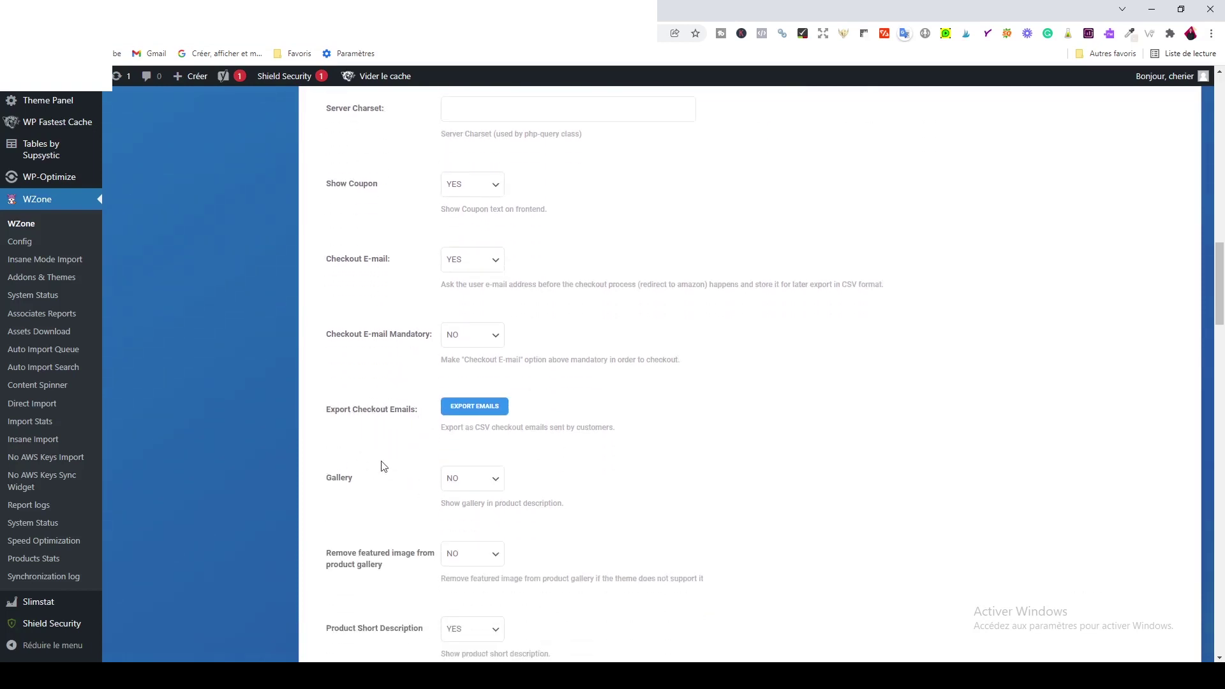
{"action": "scroll", "coordinate": [381, 504], "scroll_direction": "down", "scroll_amount": 3}
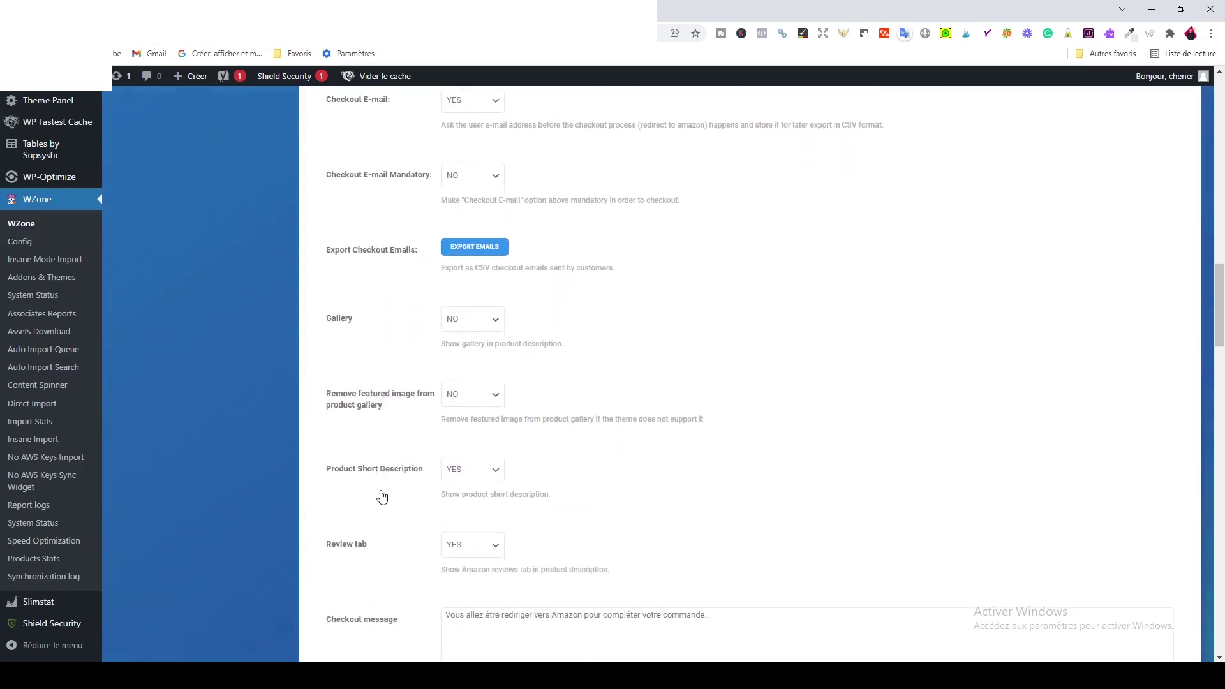
{"action": "scroll", "coordinate": [367, 389], "scroll_direction": "down", "scroll_amount": 2}
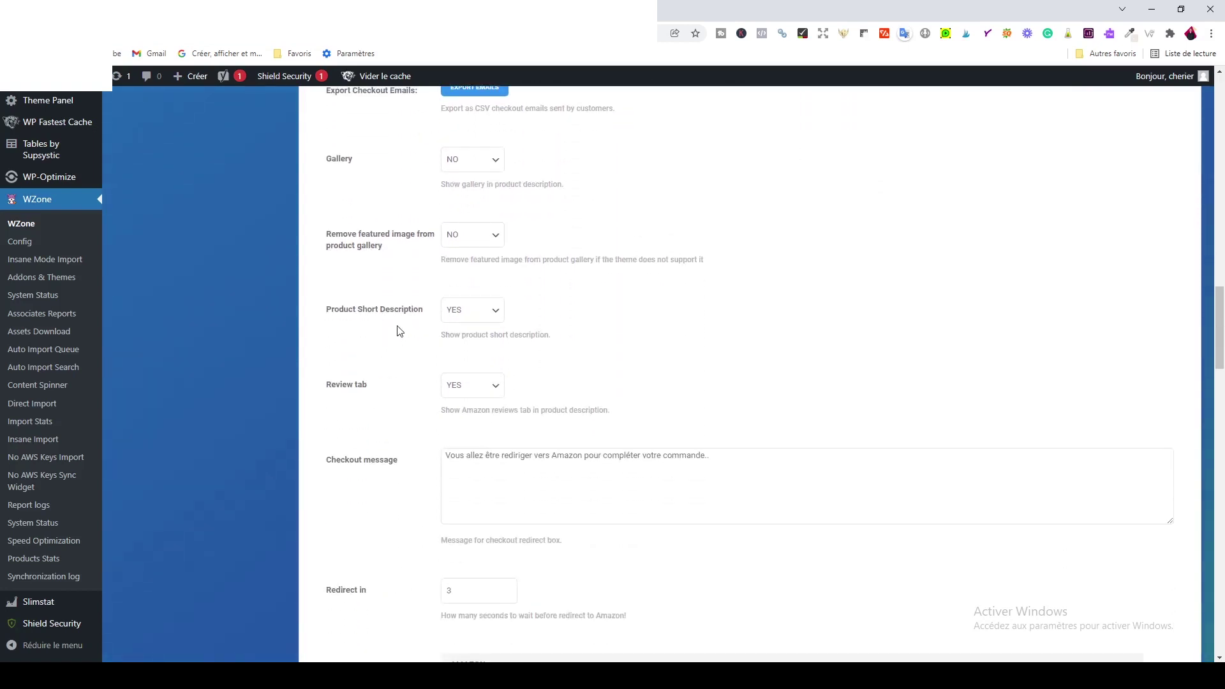
Examine the checkout message and the redirect delay, along with the neighbouring short description and review tab options
{"action": "scroll", "coordinate": [406, 386], "scroll_direction": "down", "scroll_amount": 3}
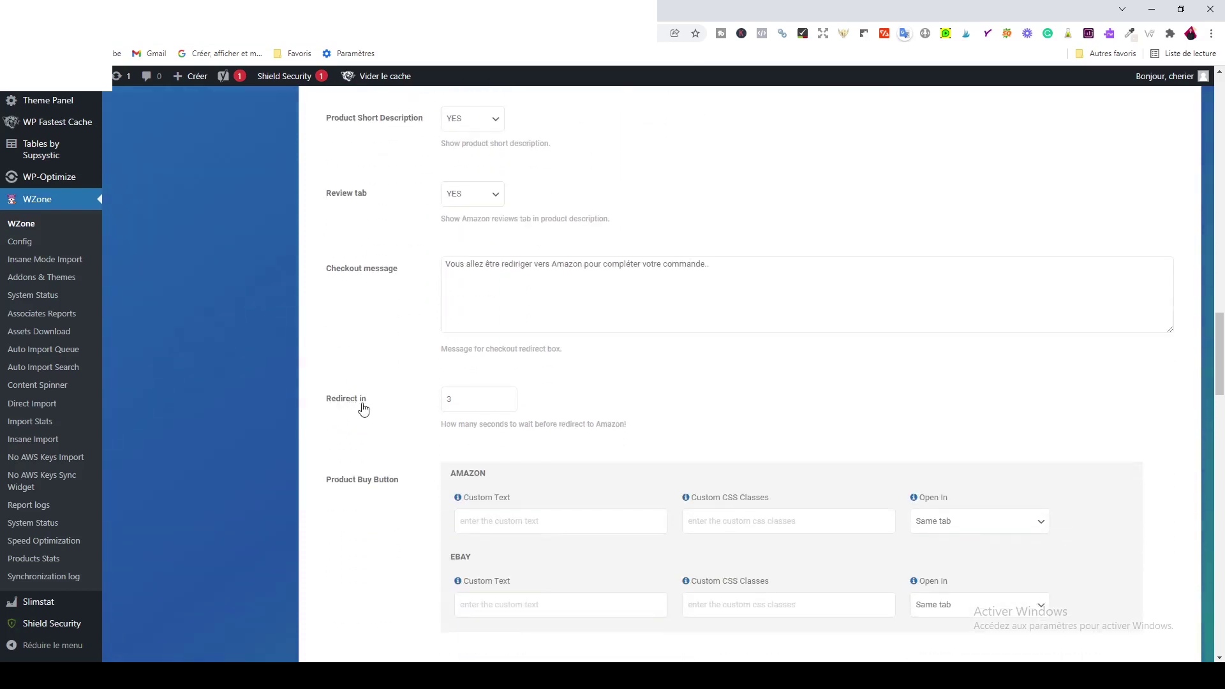
{"action": "left_click", "coordinate": [447, 403]}
{"action": "left_click_drag", "start_coordinate": [446, 267], "coordinate": [724, 268]}
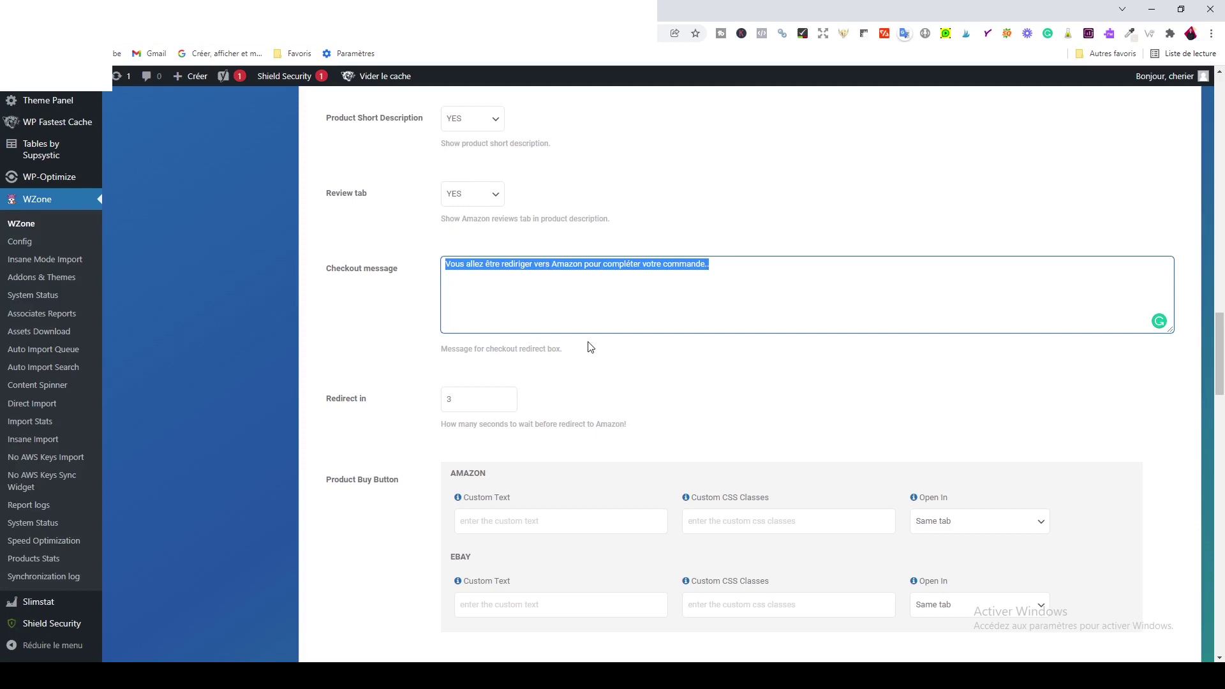
{"action": "scroll", "coordinate": [587, 347], "scroll_direction": "up", "scroll_amount": 3}
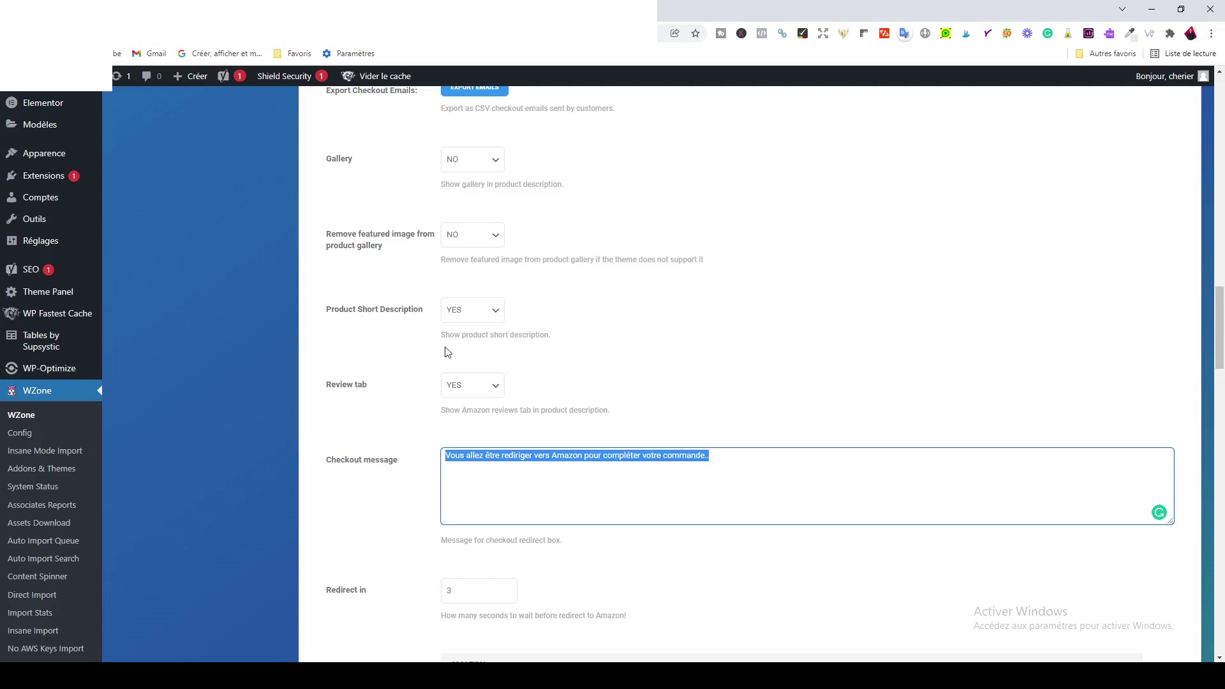
{"action": "scroll", "coordinate": [408, 392], "scroll_direction": "down", "scroll_amount": 1}
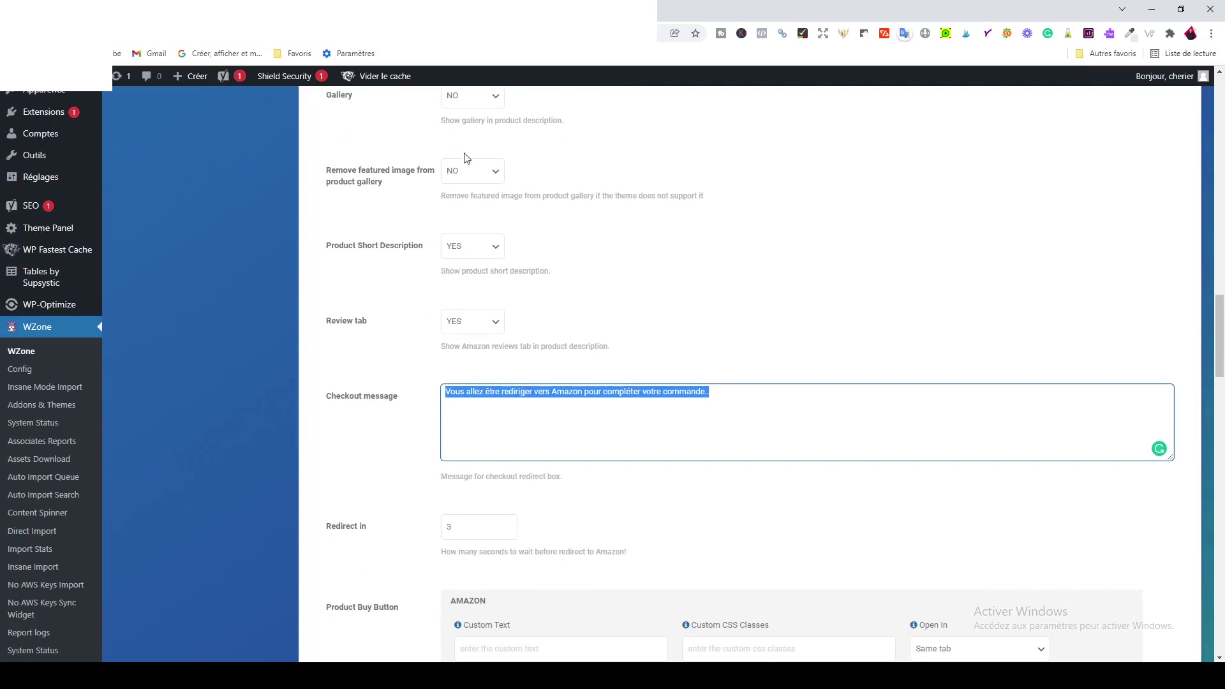
Examine the Plugin SETUP options for the product buy button, remote images, country availability box, country flags and cross-selling
{"action": "scroll", "coordinate": [419, 383], "scroll_direction": "down", "scroll_amount": 5}
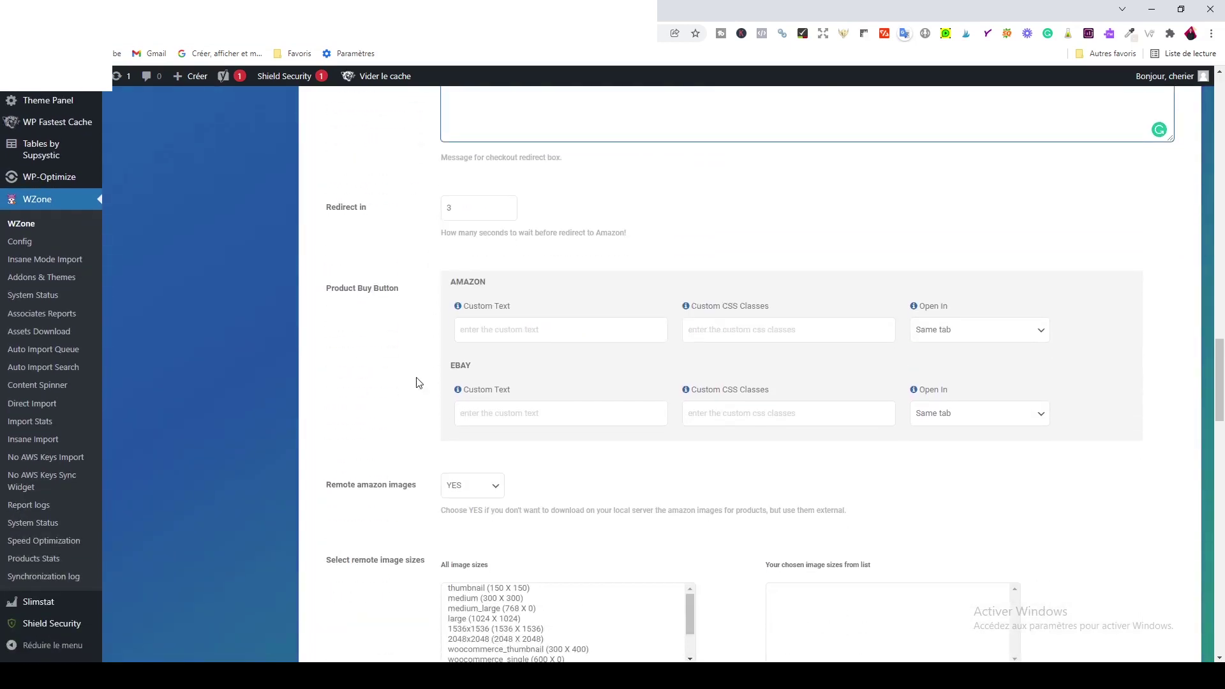
{"action": "scroll", "coordinate": [378, 386], "scroll_direction": "down", "scroll_amount": 2}
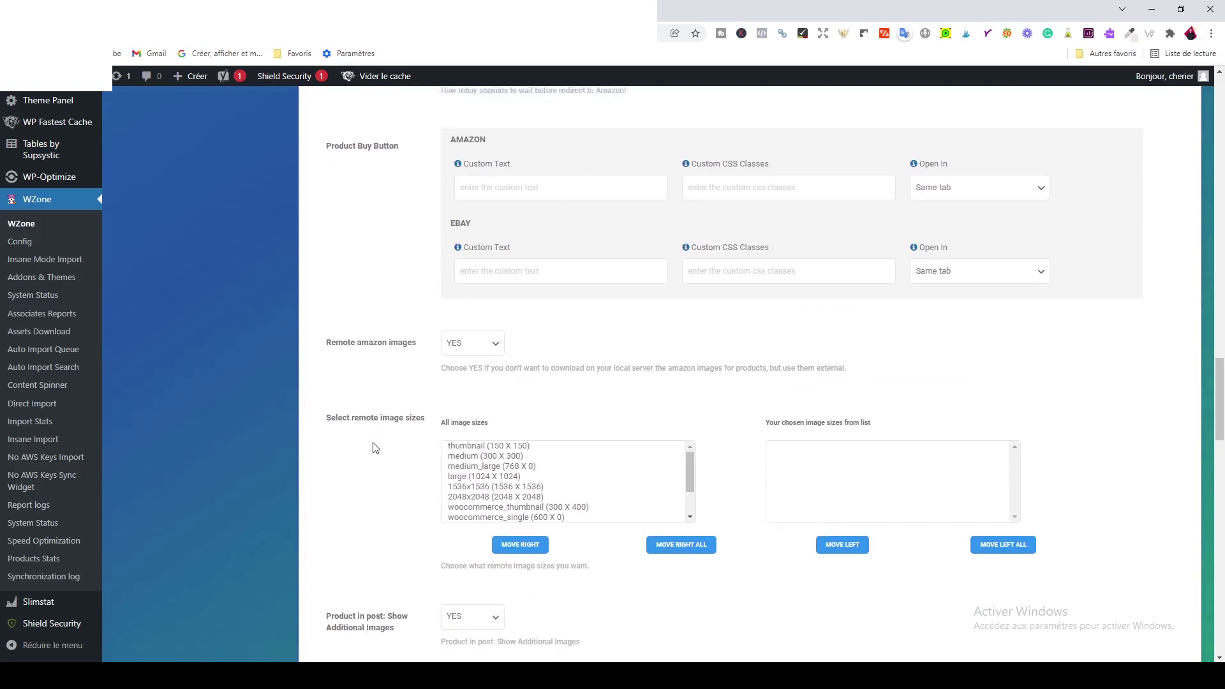
{"action": "scroll", "coordinate": [376, 447], "scroll_direction": "down", "scroll_amount": 4}
{"action": "scroll", "coordinate": [378, 448], "scroll_direction": "down", "scroll_amount": 6}
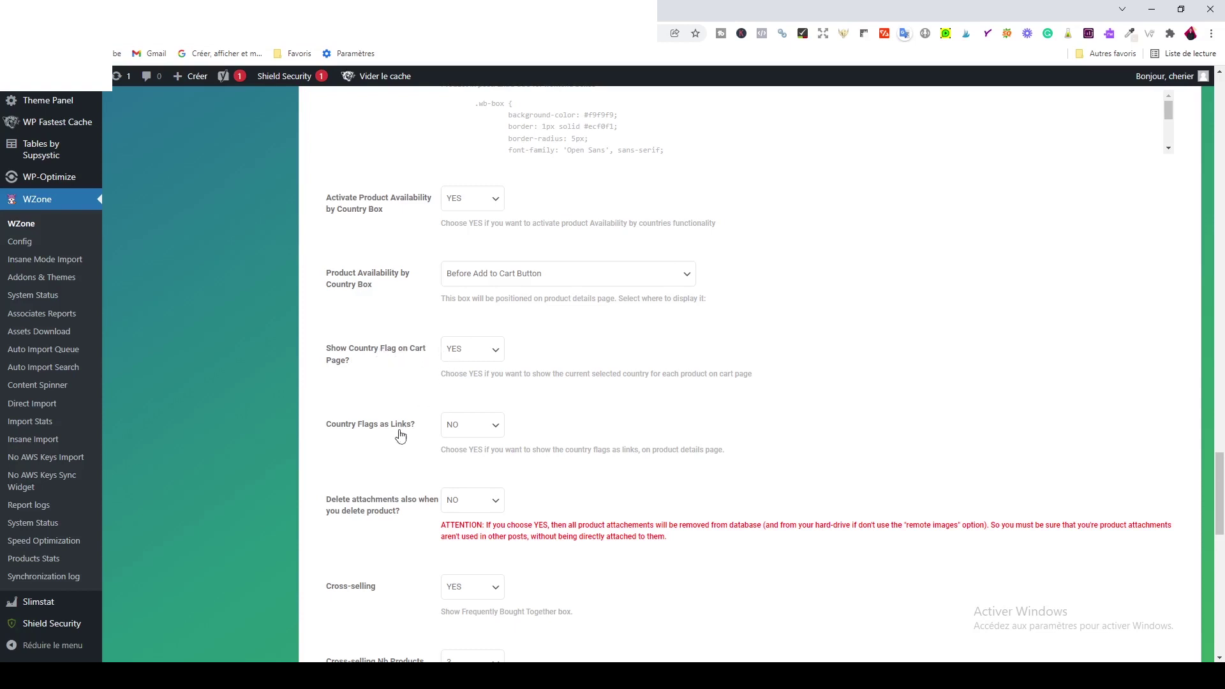
{"action": "scroll", "coordinate": [381, 441], "scroll_direction": "down", "scroll_amount": 2}
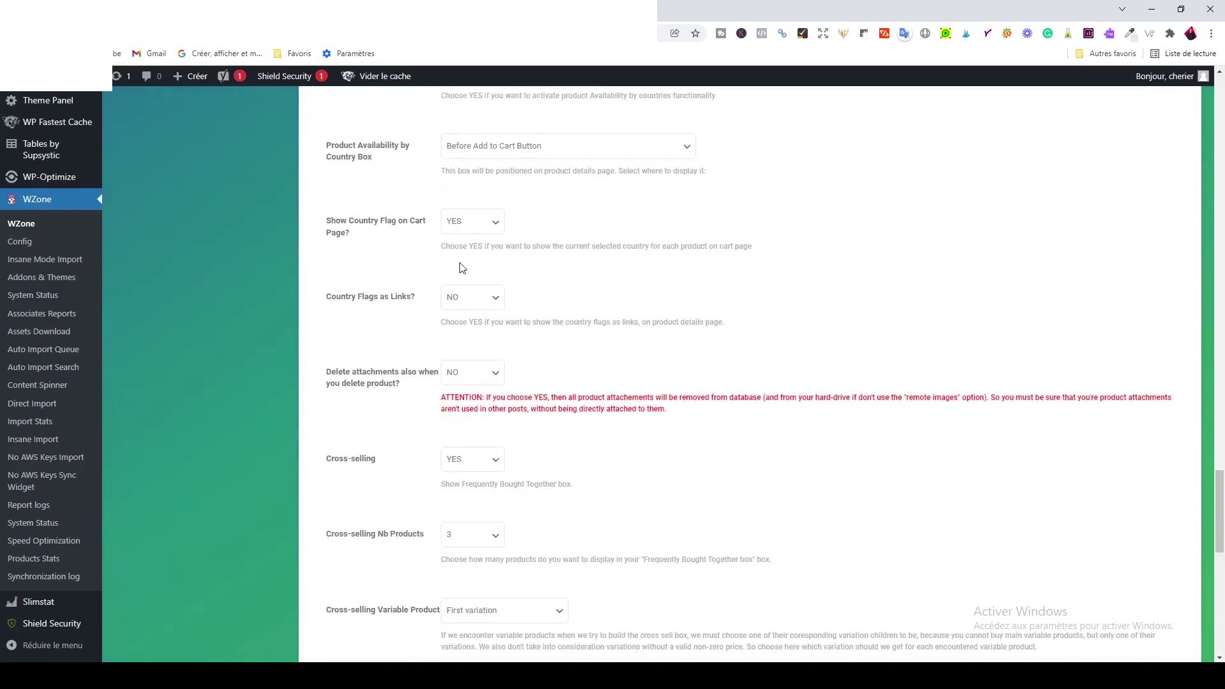
{"action": "scroll", "coordinate": [382, 395], "scroll_direction": "down", "scroll_amount": 2}
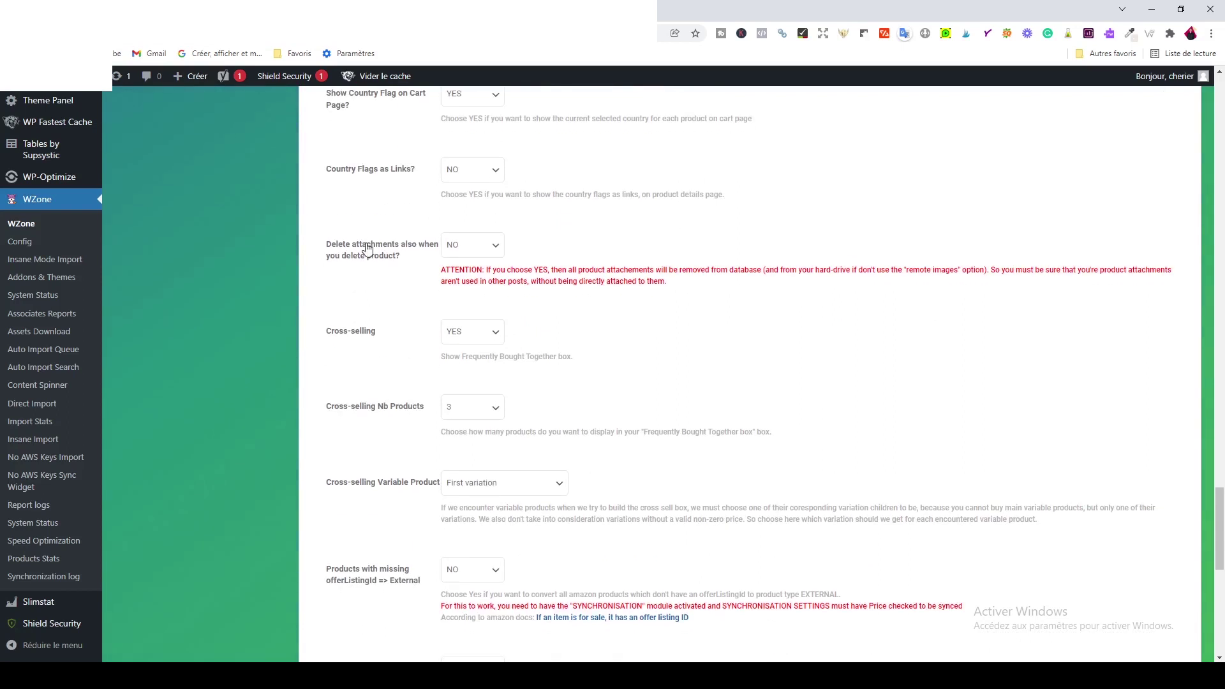
{"action": "scroll", "coordinate": [367, 348], "scroll_direction": "down", "scroll_amount": 2}
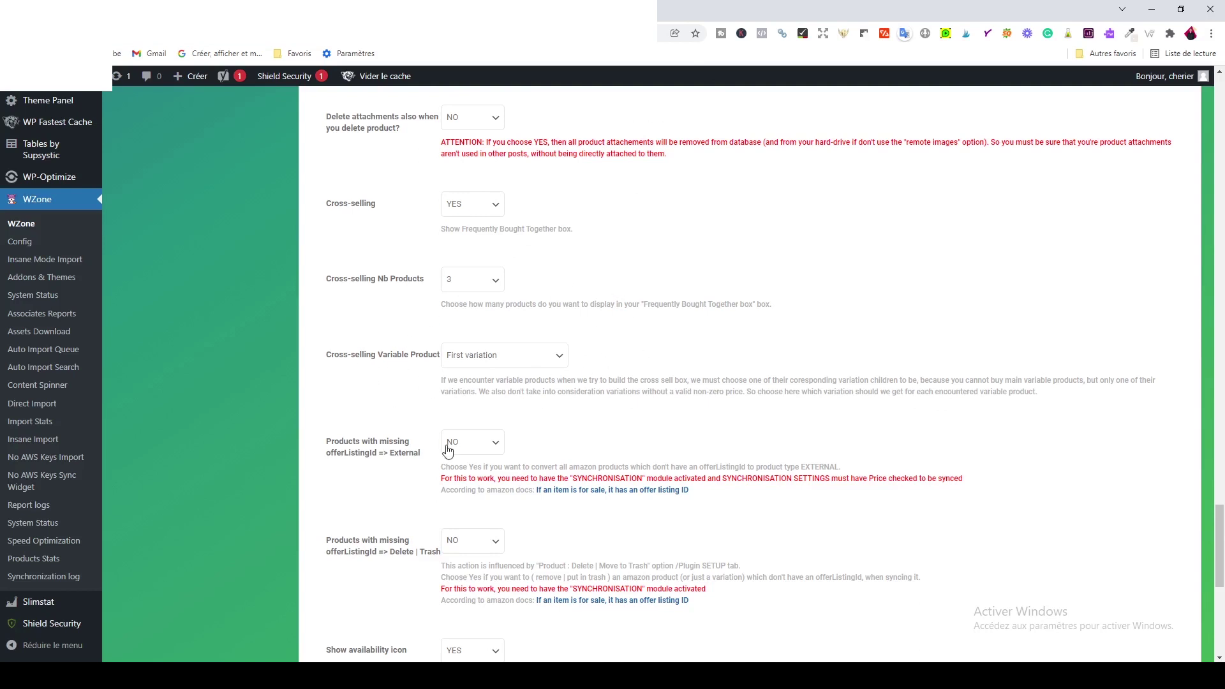
Check the missing offerListingId, availability icon and product price disclaimer options, and save the Plugin SETUP settings
{"action": "scroll", "coordinate": [375, 474], "scroll_direction": "down", "scroll_amount": 2}
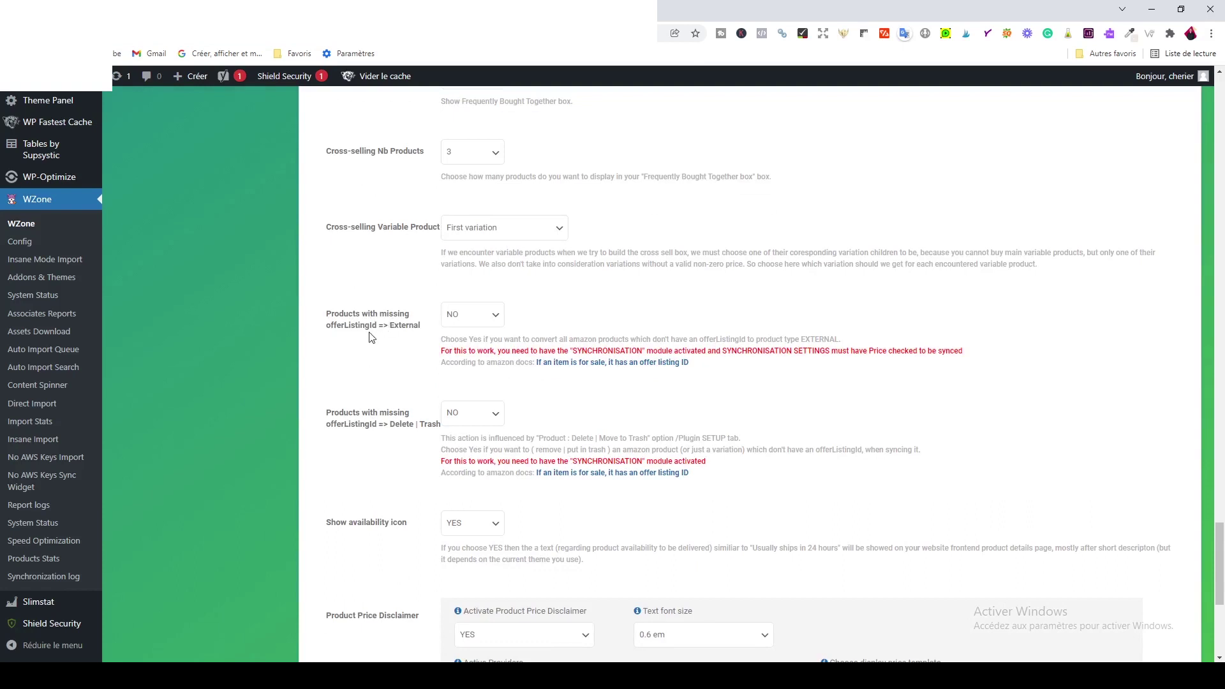
{"action": "scroll", "coordinate": [368, 453], "scroll_direction": "down", "scroll_amount": 2}
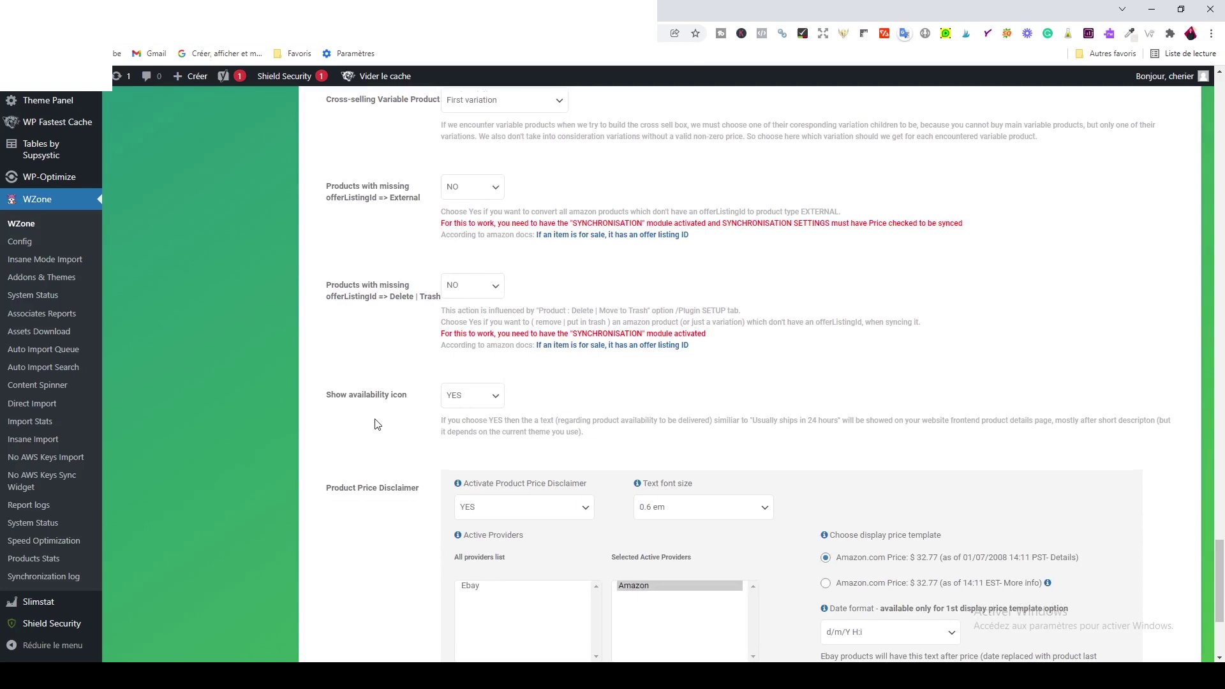
{"action": "scroll", "coordinate": [376, 424], "scroll_direction": "down", "scroll_amount": 2}
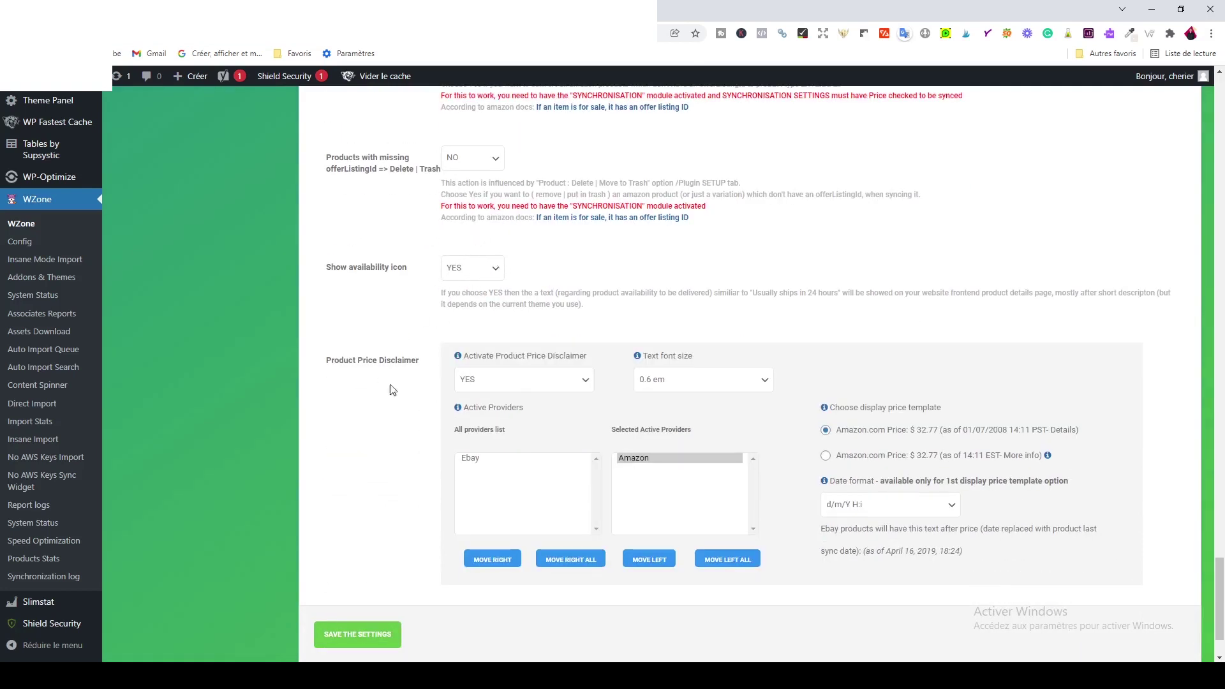
{"action": "scroll", "coordinate": [402, 445], "scroll_direction": "down", "scroll_amount": 2}
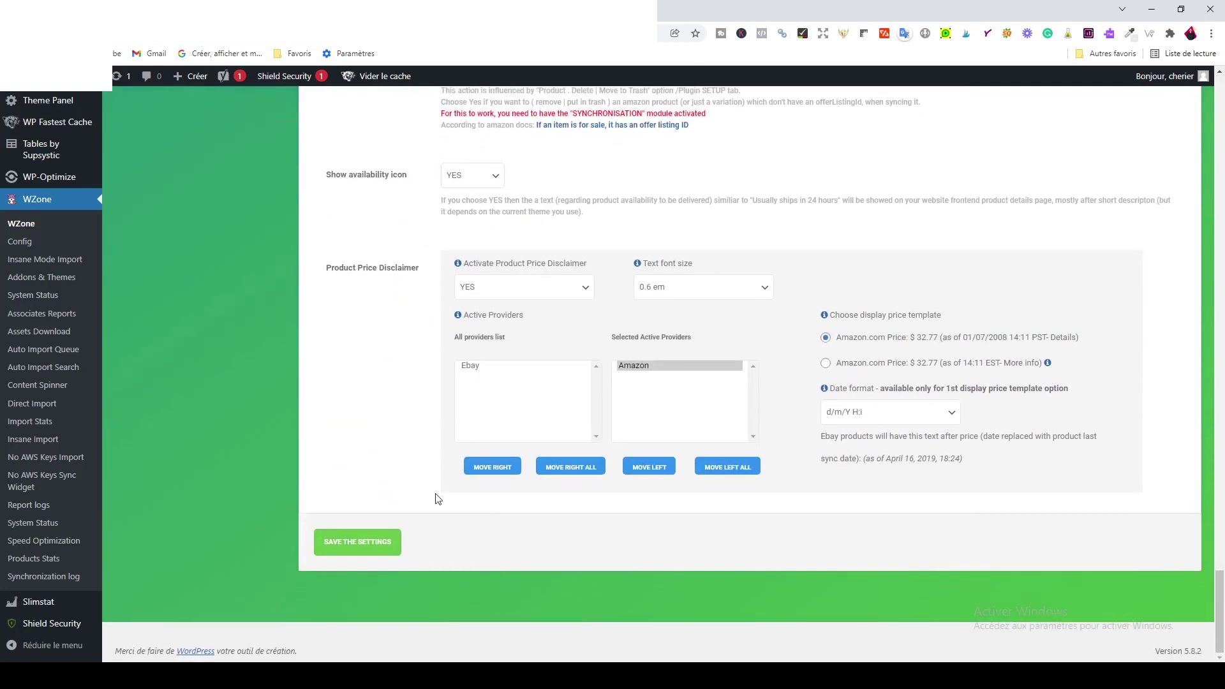
{"action": "left_click", "coordinate": [355, 544]}
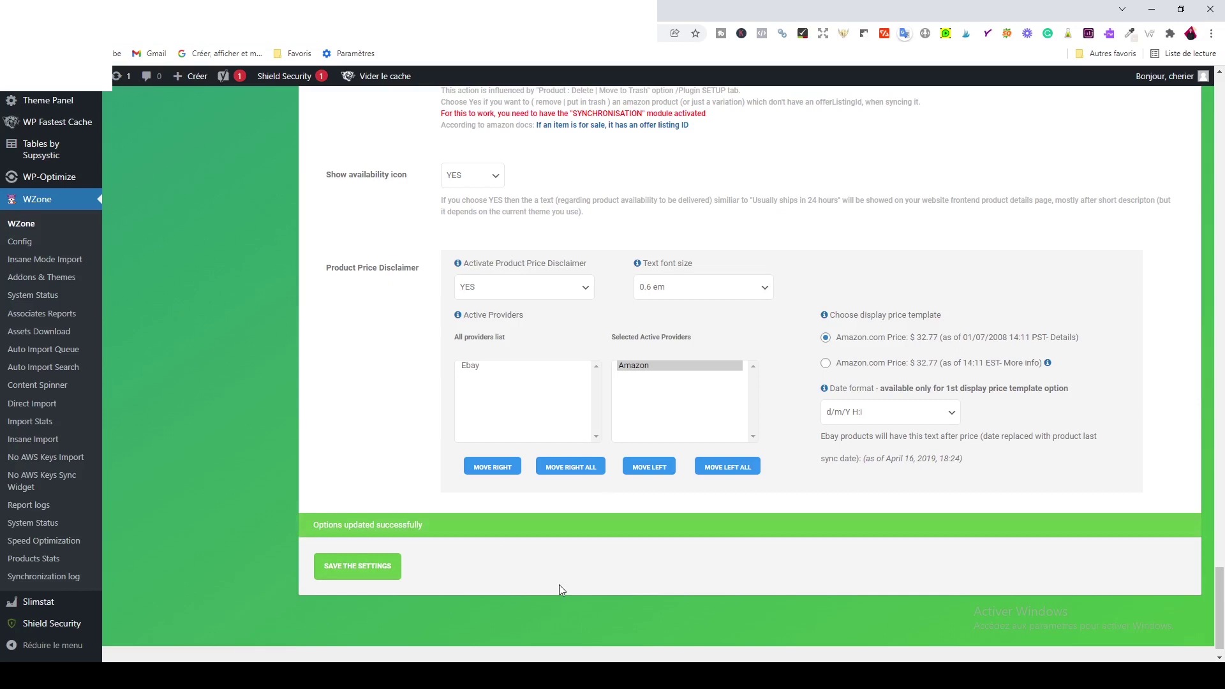
Open Import SETUP and examine the options for import attributes, attribute titles, prices and product merchant
{"action": "scroll", "coordinate": [559, 586], "scroll_direction": "up", "scroll_amount": 4}
{"action": "scroll", "coordinate": [560, 589], "scroll_direction": "up", "scroll_amount": 15}
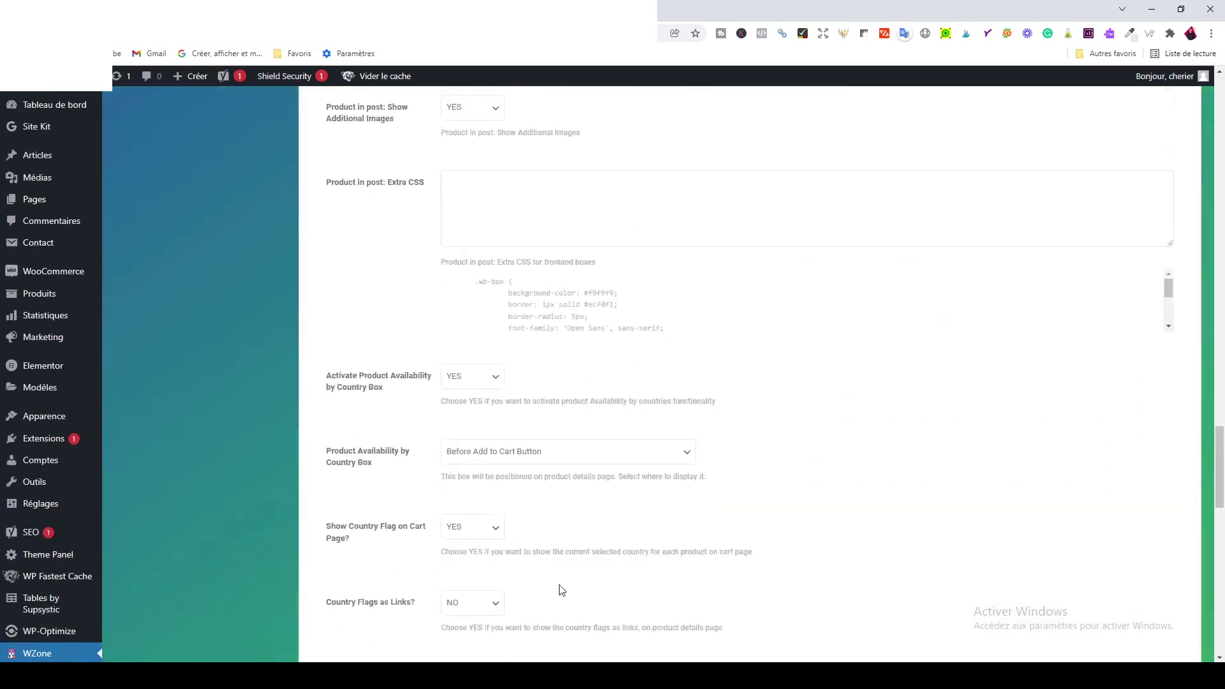
{"action": "scroll", "coordinate": [561, 590], "scroll_direction": "up", "scroll_amount": 12}
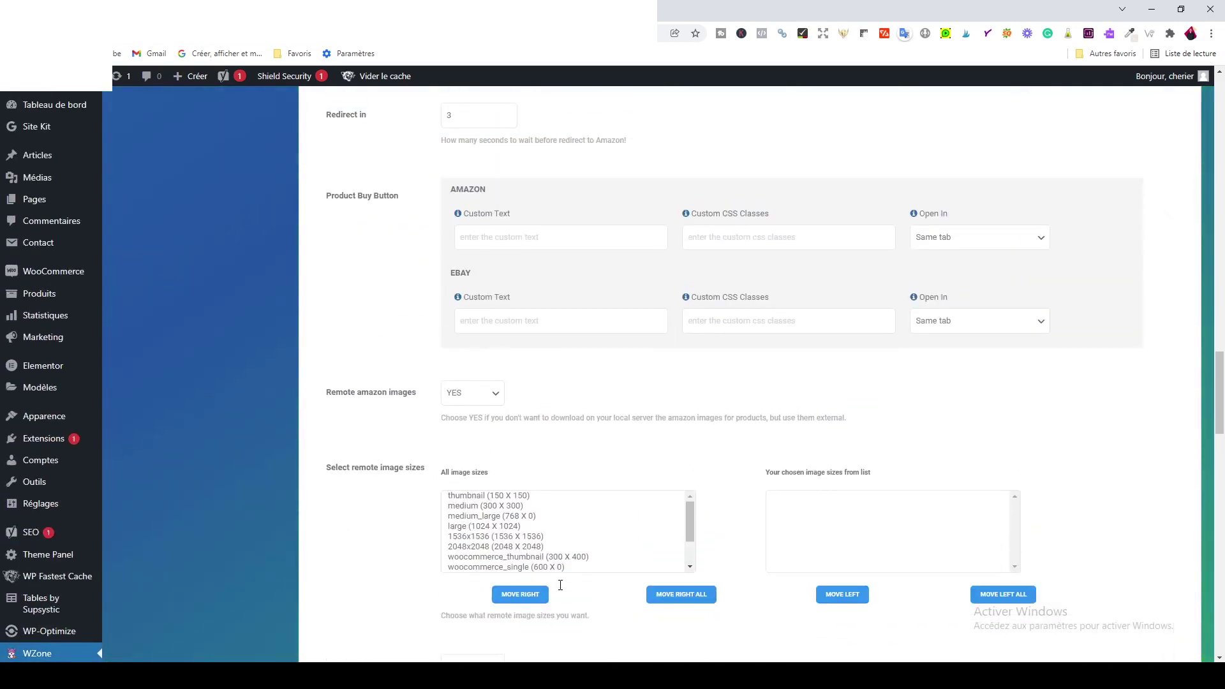
{"action": "scroll", "coordinate": [562, 590], "scroll_direction": "up", "scroll_amount": 15}
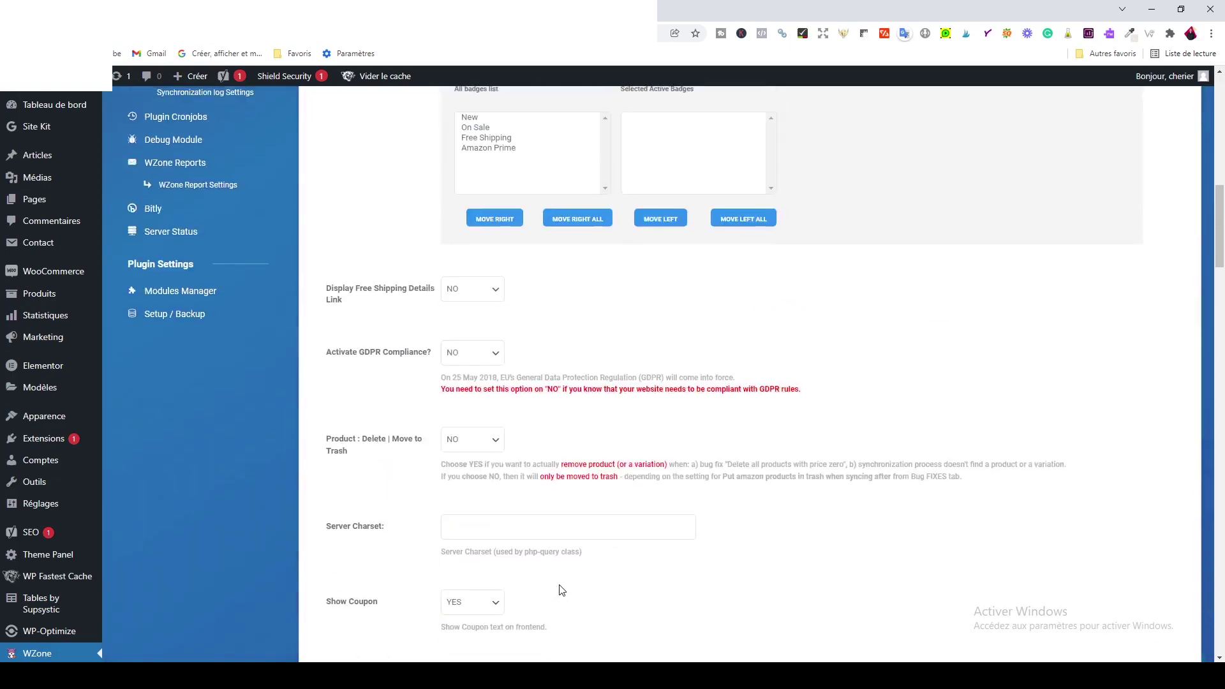
{"action": "scroll", "coordinate": [561, 590], "scroll_direction": "up", "scroll_amount": 15}
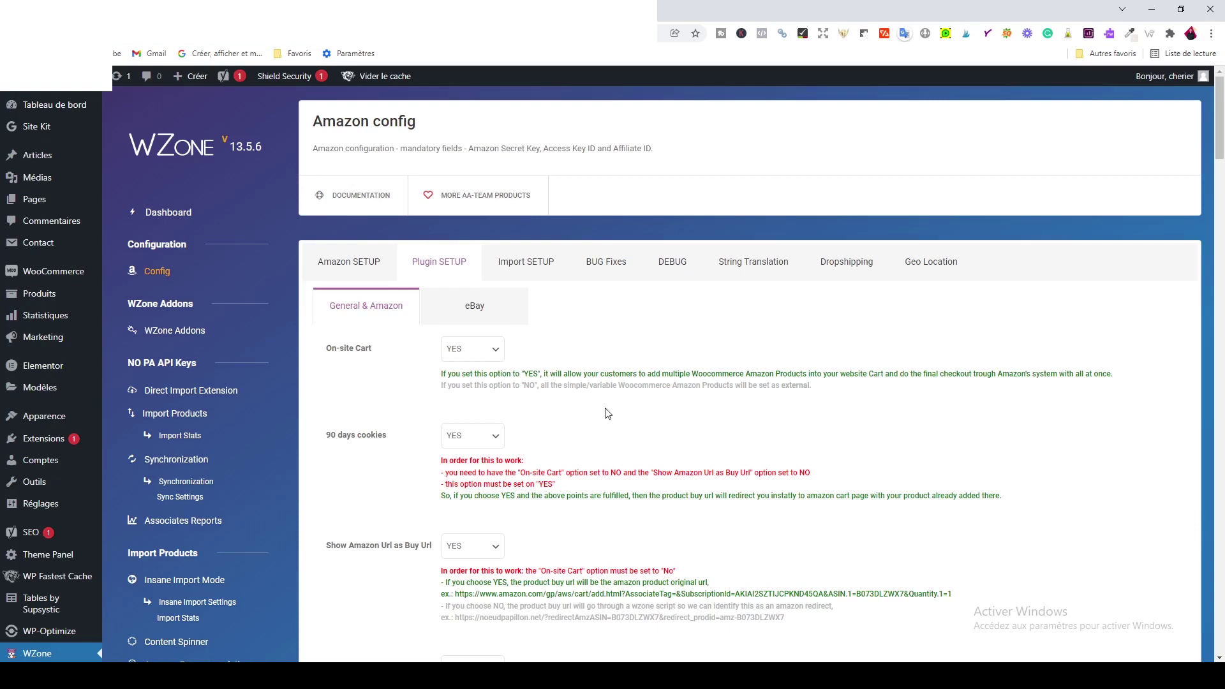
{"action": "left_click", "coordinate": [532, 268]}
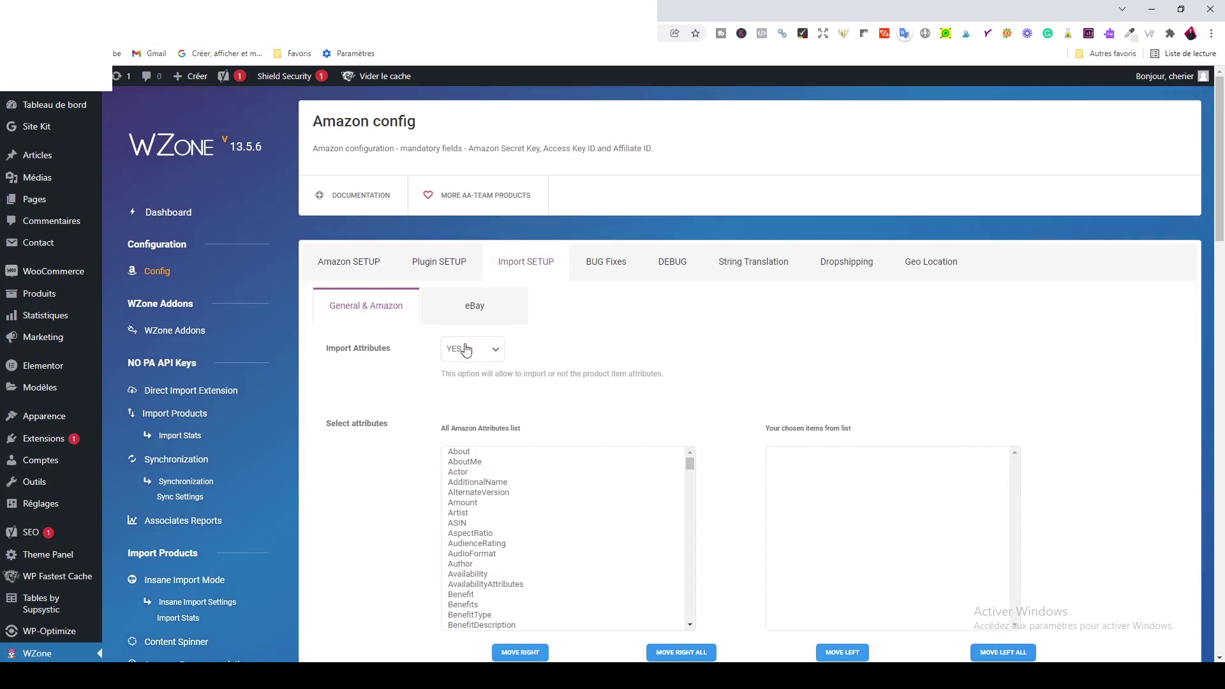
{"action": "scroll", "coordinate": [431, 415], "scroll_direction": "down", "scroll_amount": 3}
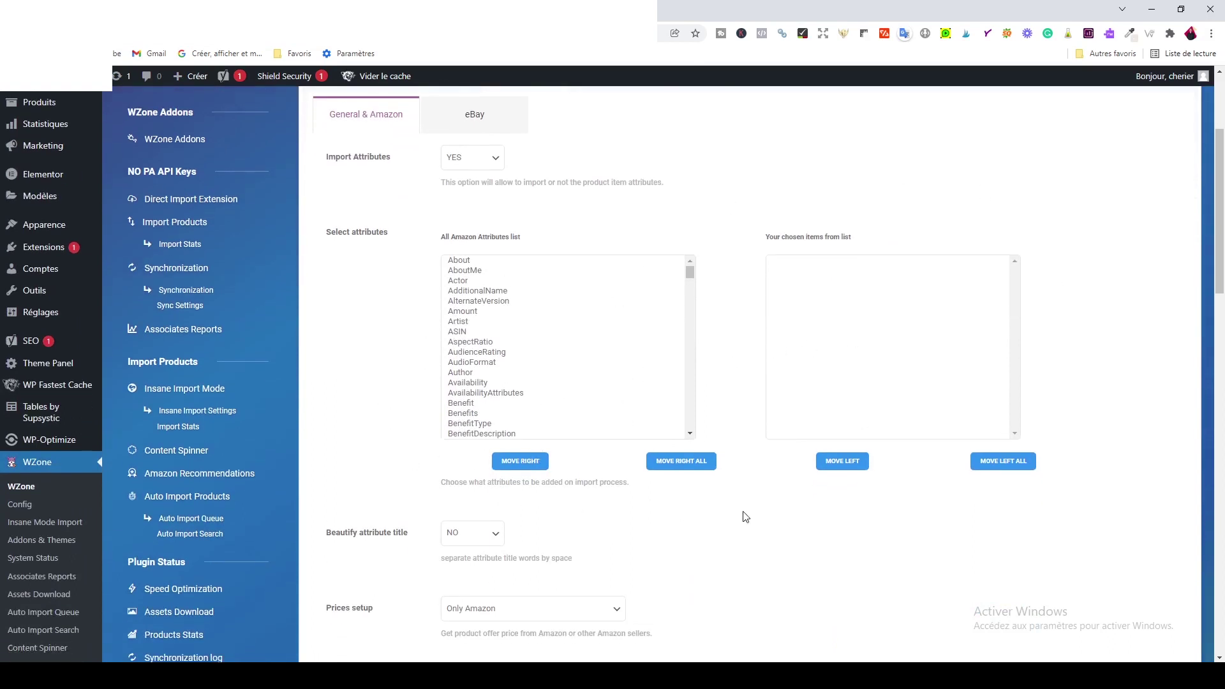
{"action": "scroll", "coordinate": [747, 507], "scroll_direction": "down", "scroll_amount": 4}
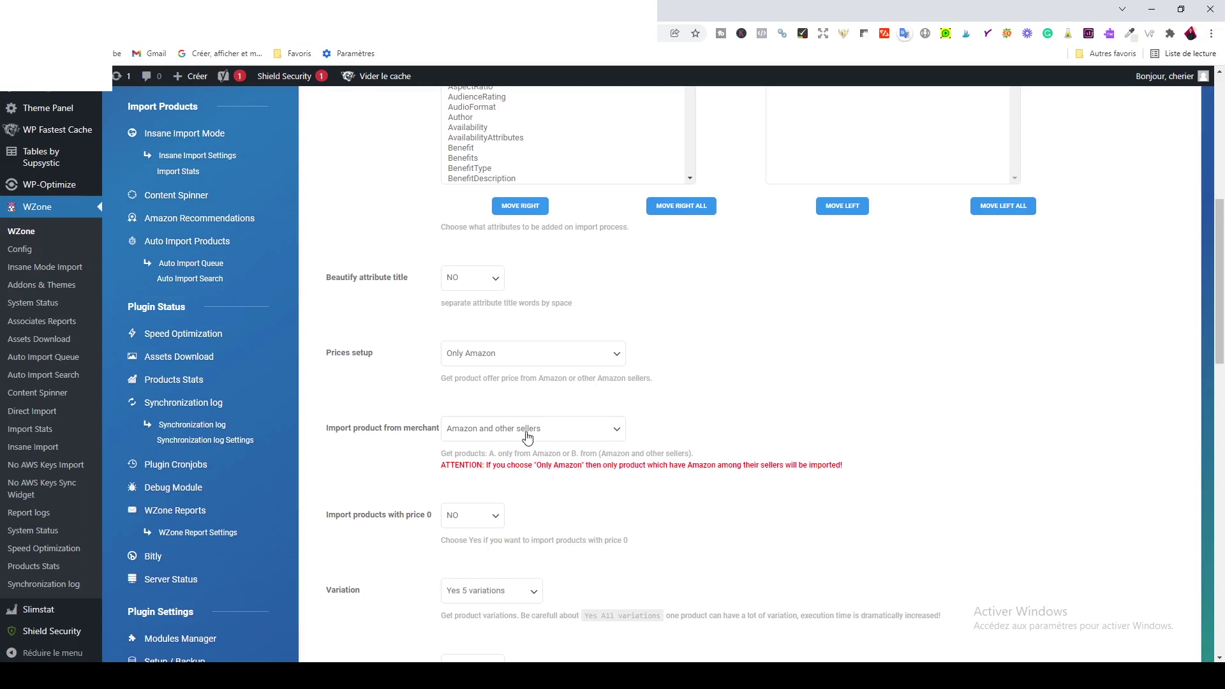
{"action": "scroll", "coordinate": [947, 361], "scroll_direction": "down", "scroll_amount": 1}
{"action": "scroll", "coordinate": [949, 354], "scroll_direction": "down", "scroll_amount": 5}
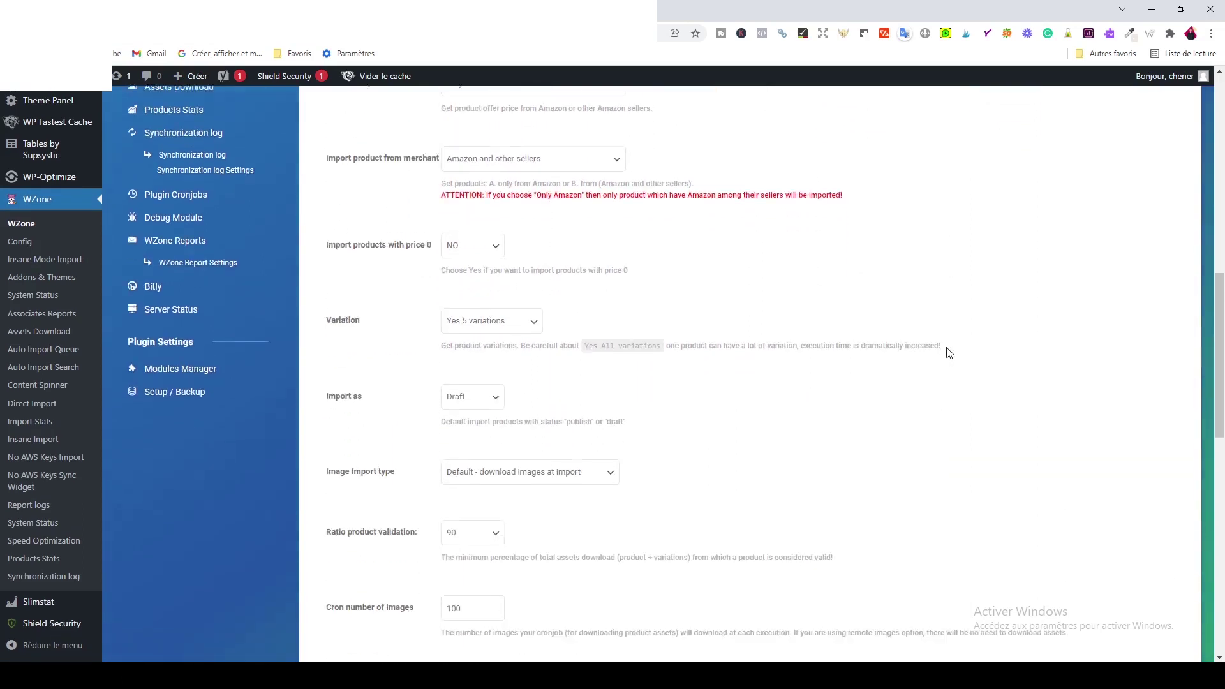
Check the price 0 and variation import options, and choose Draft as the status for imported products
{"action": "scroll", "coordinate": [949, 350], "scroll_direction": "up", "scroll_amount": 2}
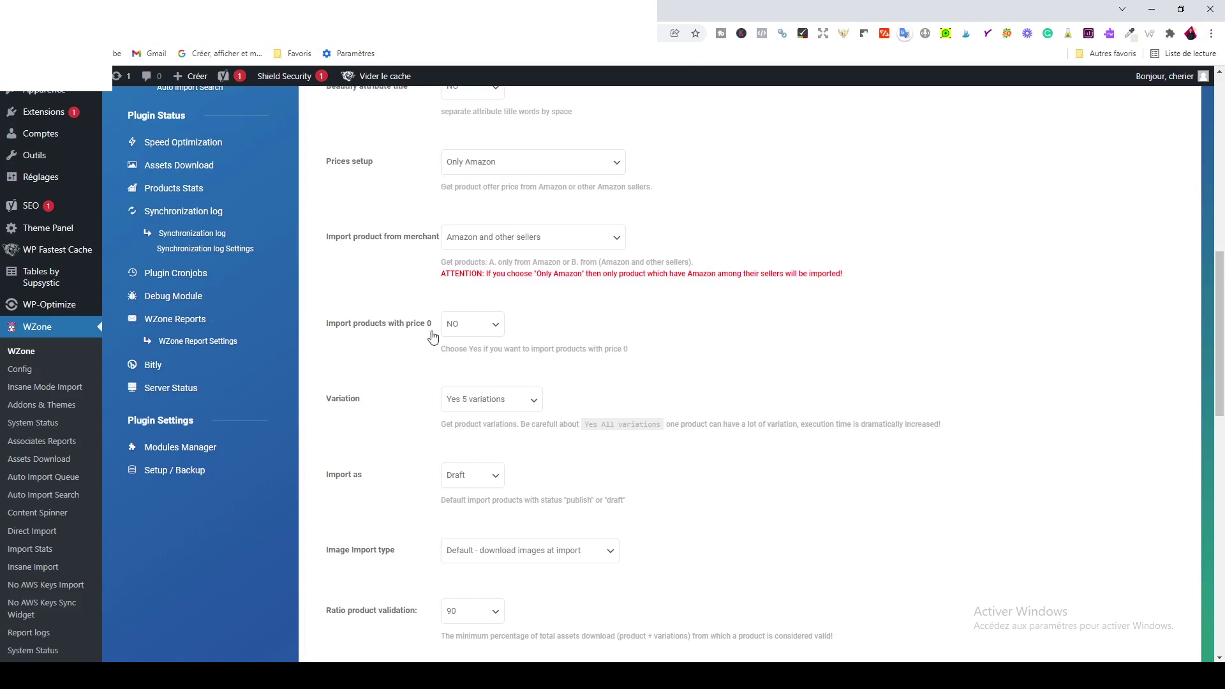
{"action": "scroll", "coordinate": [391, 399], "scroll_direction": "down", "scroll_amount": 2}
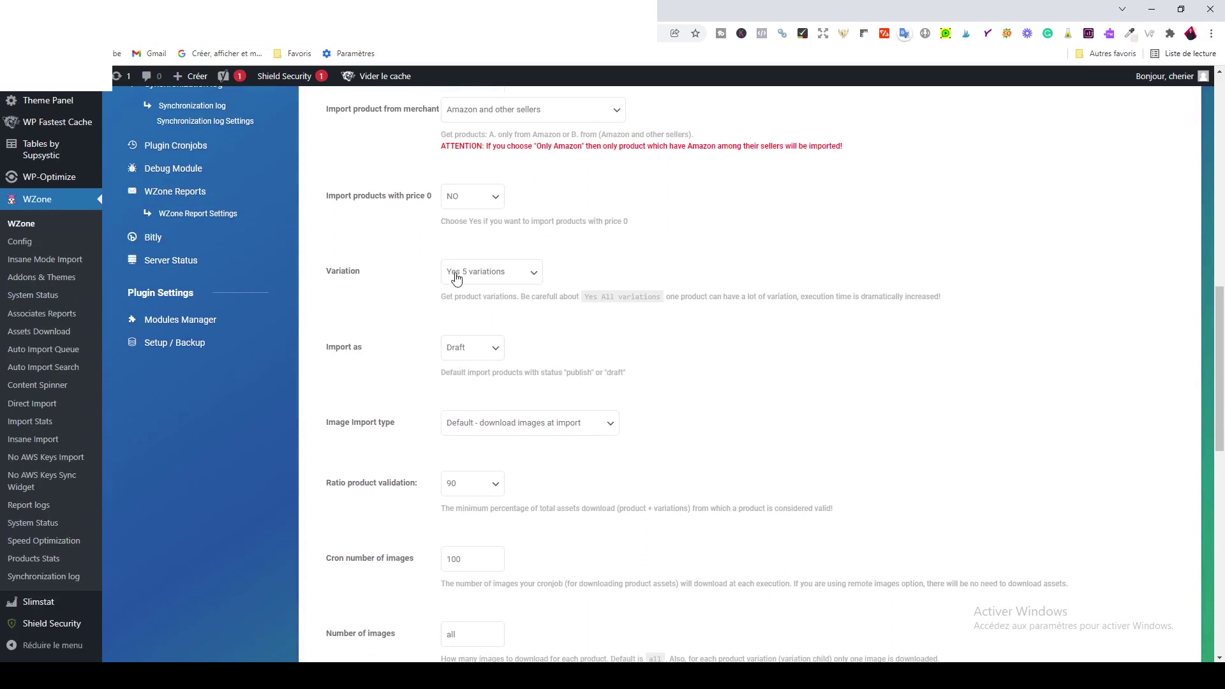
{"action": "scroll", "coordinate": [421, 344], "scroll_direction": "down", "scroll_amount": 2}
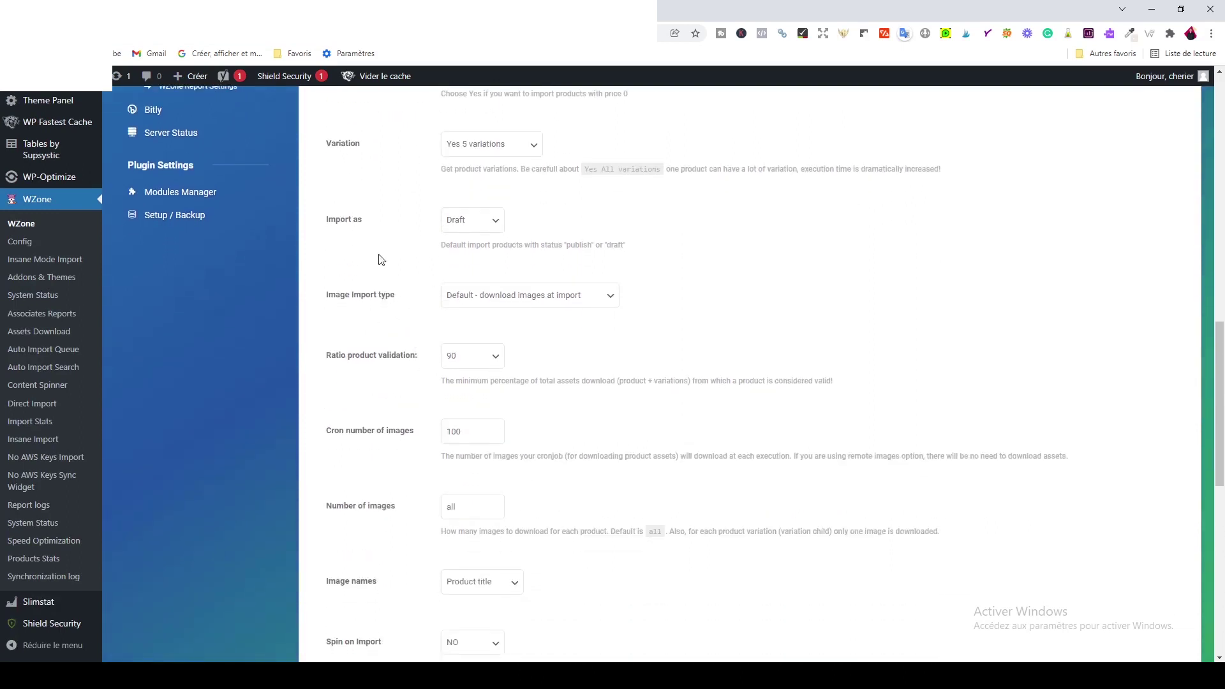
{"action": "left_click", "coordinate": [458, 228]}
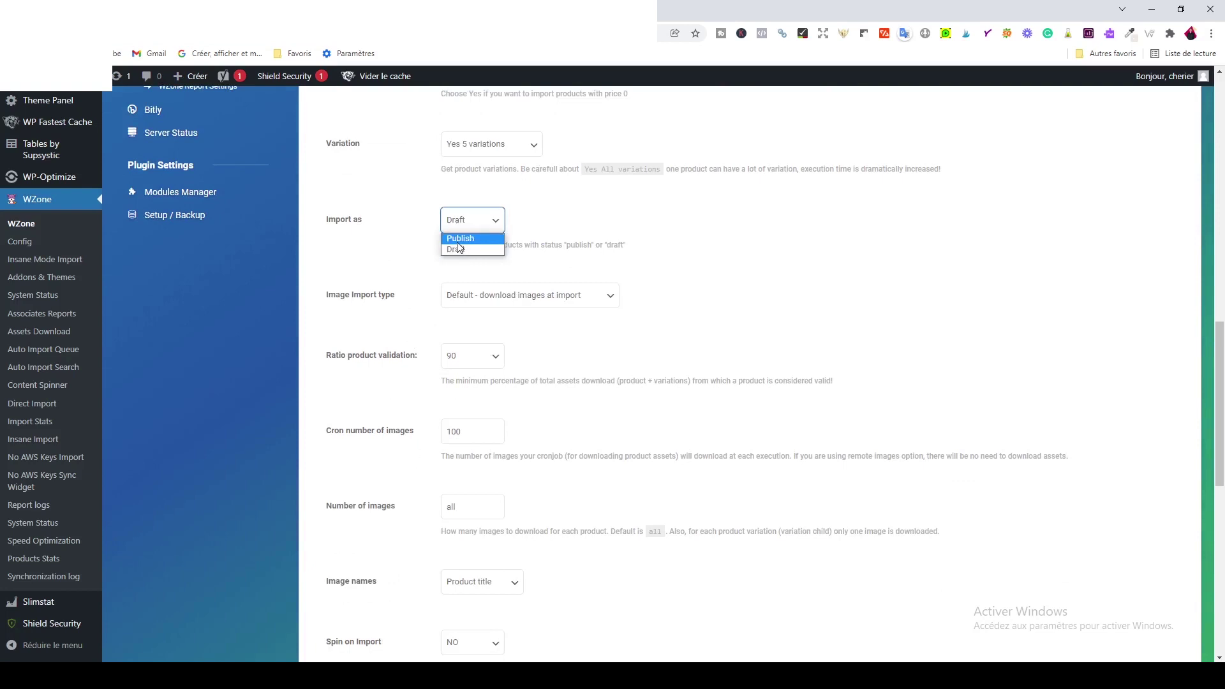
{"action": "left_click", "coordinate": [459, 250]}
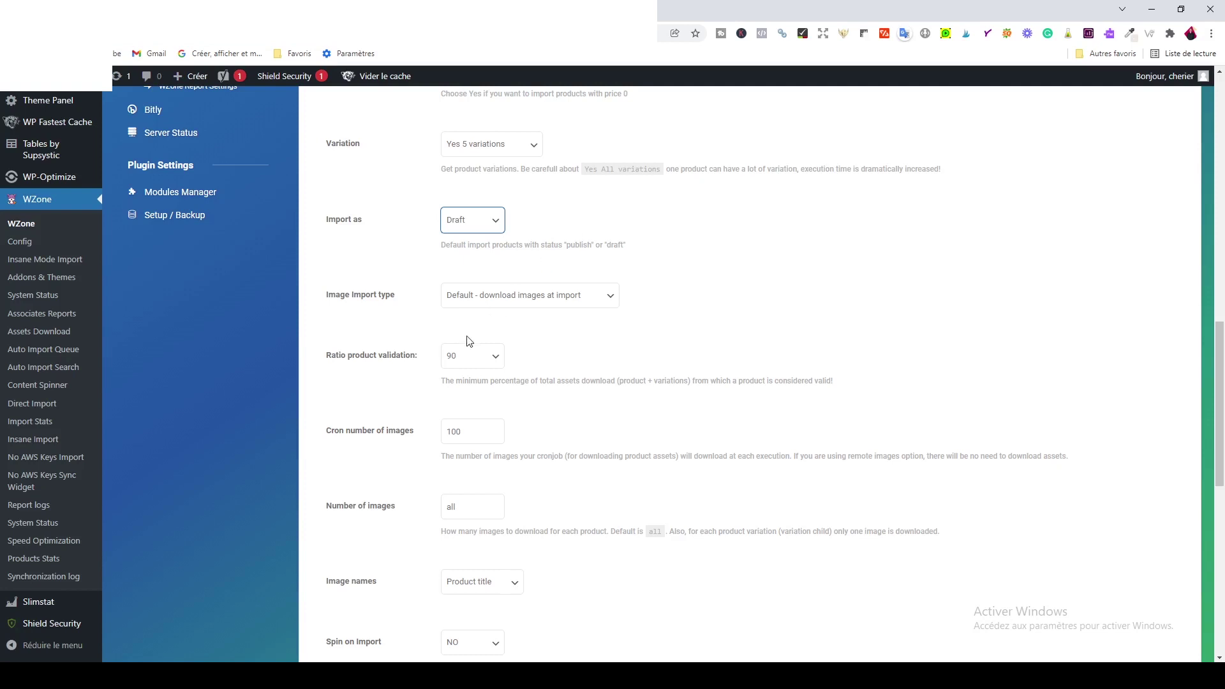
Check the image, spin, parent category and missing offerListingId import options, and save the Import SETUP settings
{"action": "scroll", "coordinate": [393, 319], "scroll_direction": "down", "scroll_amount": 2}
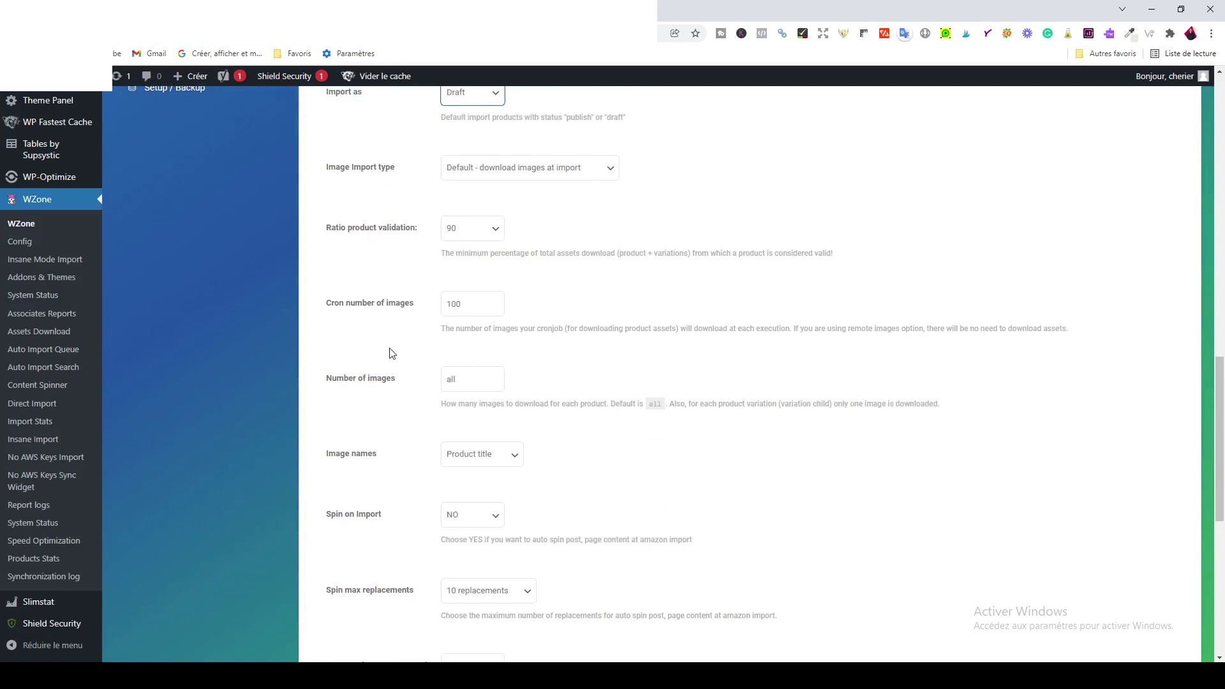
{"action": "scroll", "coordinate": [389, 364], "scroll_direction": "down", "scroll_amount": 3}
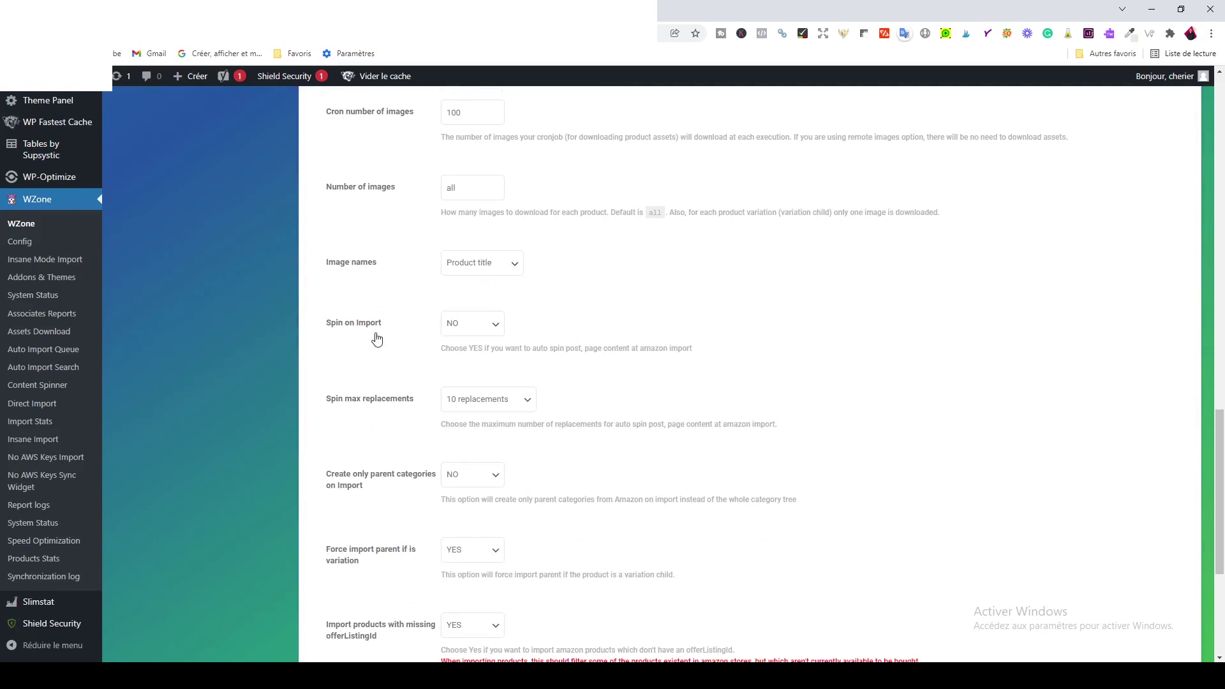
{"action": "scroll", "coordinate": [376, 338], "scroll_direction": "down", "scroll_amount": 3}
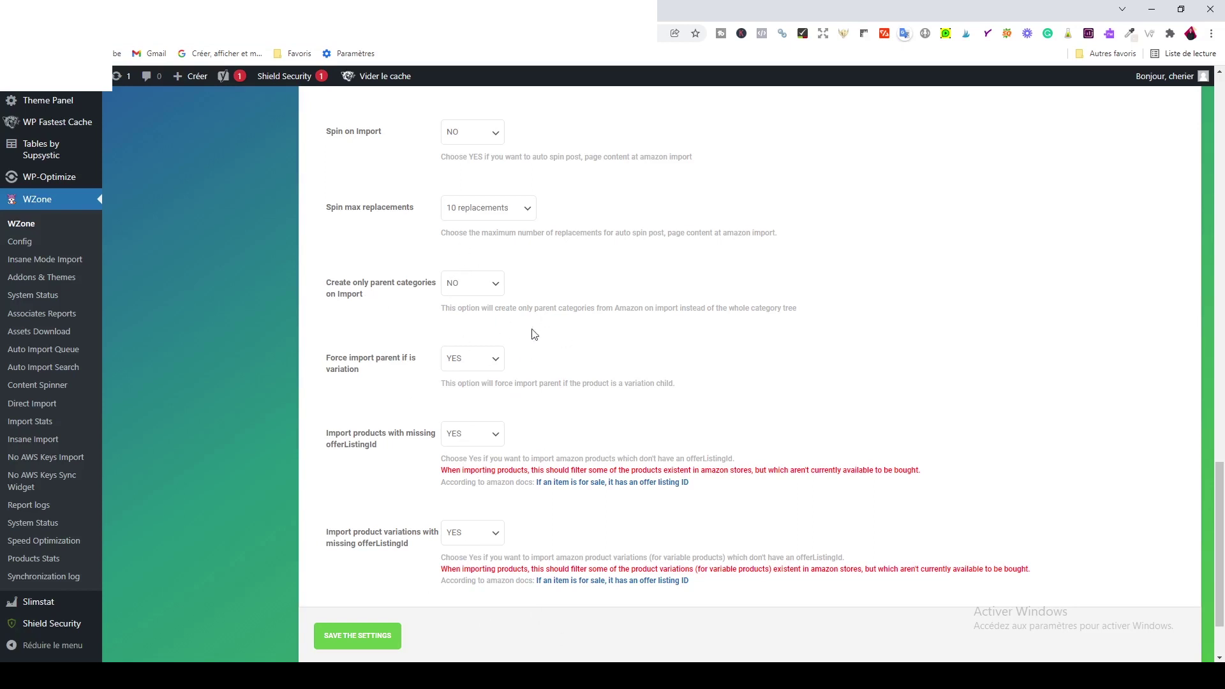
{"action": "left_click", "coordinate": [363, 650]}
View the BUG Fixes maintenance actions and the DEBUG settings of the Amazon configuration
{"action": "scroll", "coordinate": [544, 469], "scroll_direction": "up", "scroll_amount": 20}
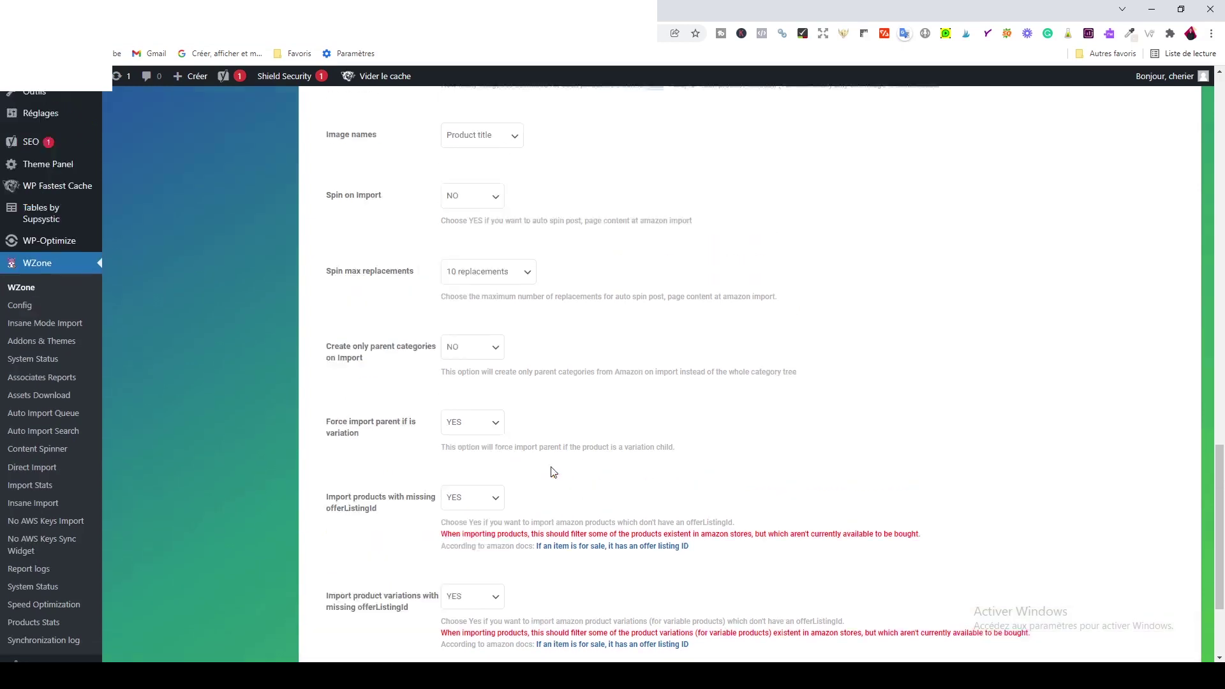
{"action": "scroll", "coordinate": [552, 472], "scroll_direction": "up", "scroll_amount": 3}
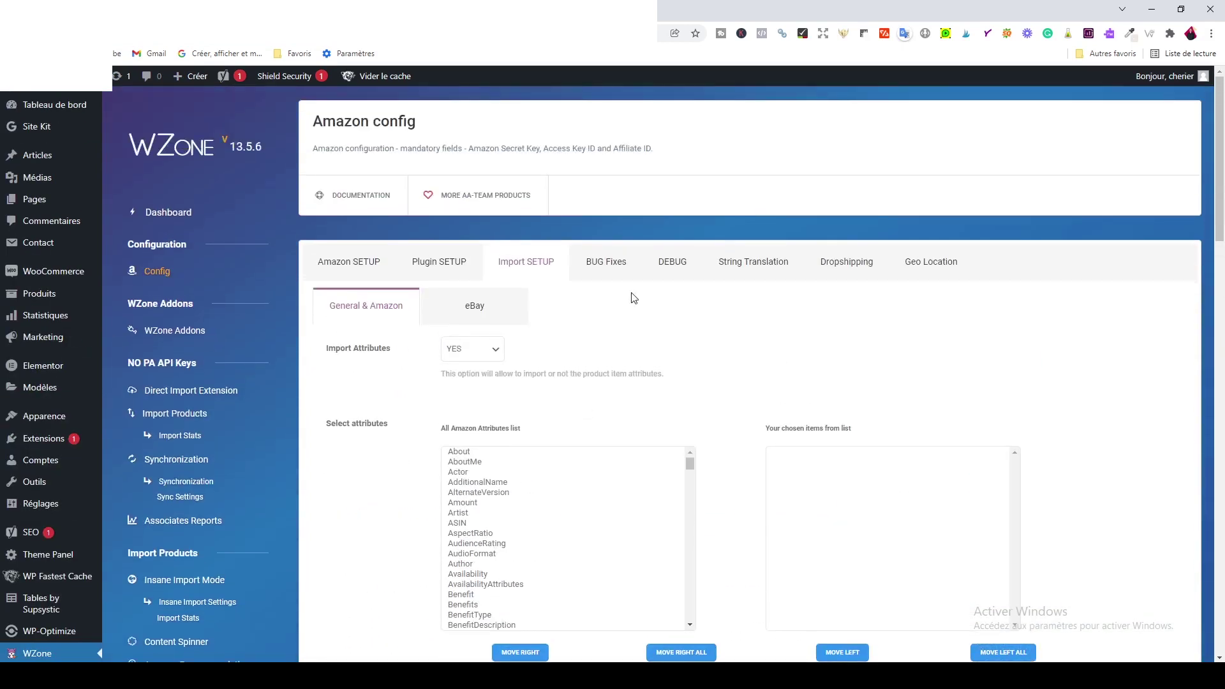
{"action": "left_click", "coordinate": [619, 267]}
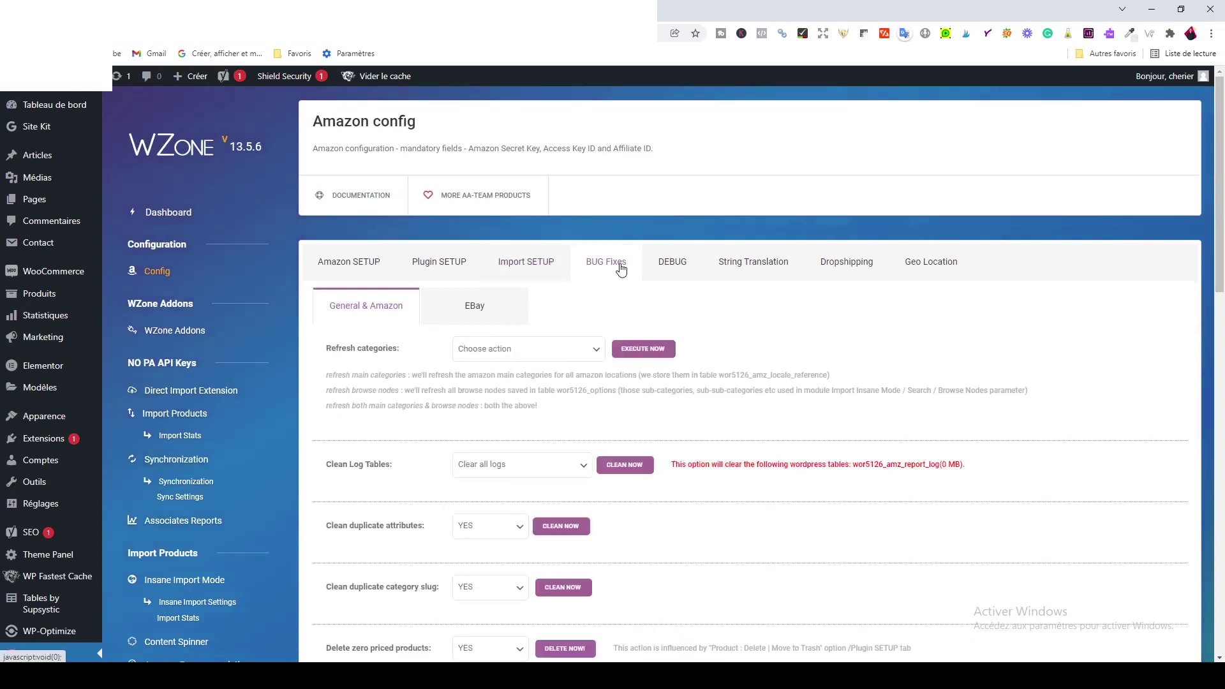
{"action": "left_click", "coordinate": [681, 268]}
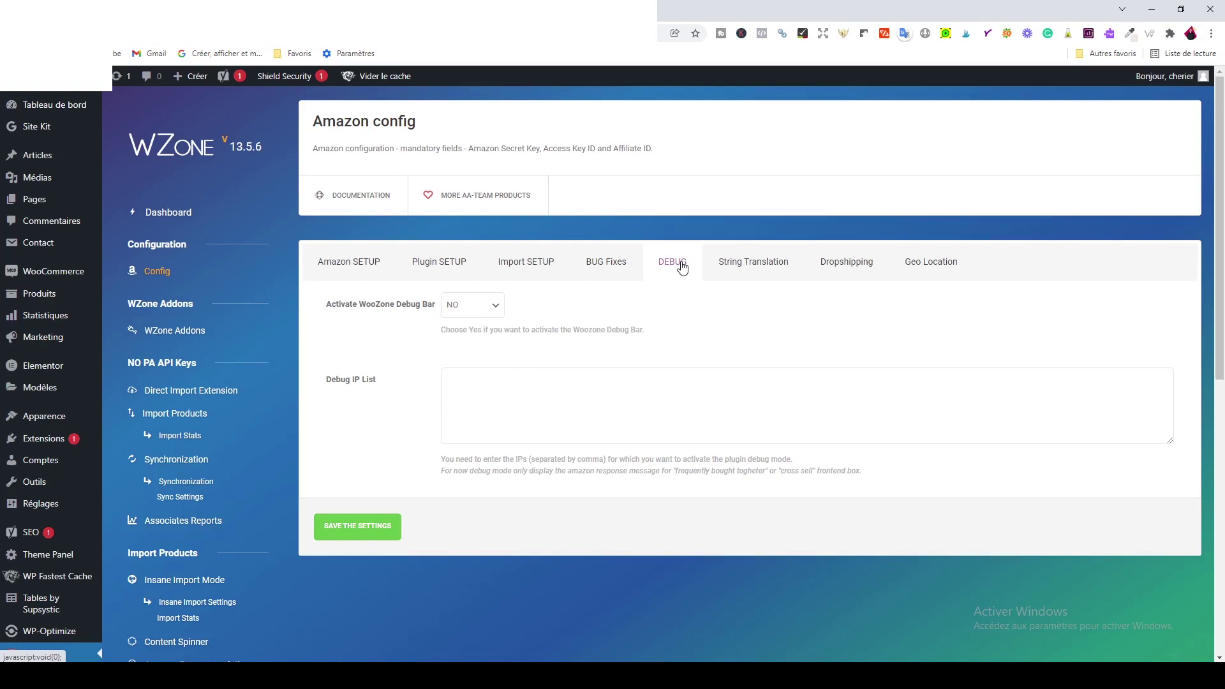
Open String Translation and examine the original expressions with their translation fields
{"action": "left_click", "coordinate": [745, 271]}
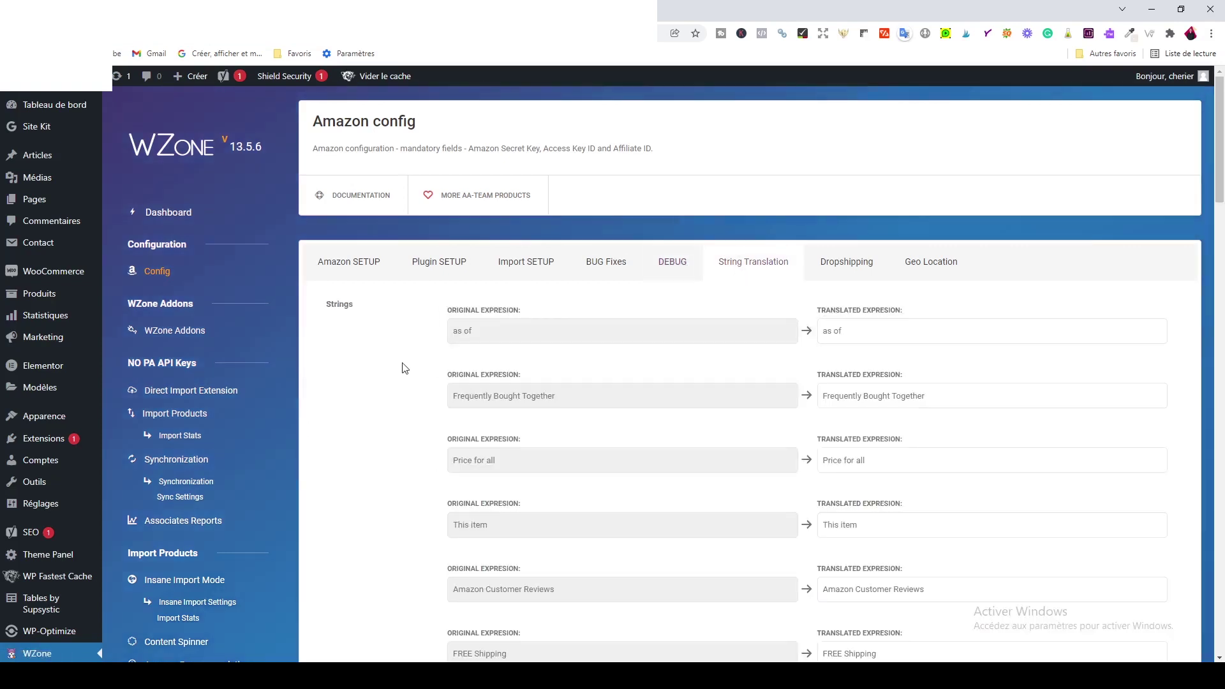
{"action": "scroll", "coordinate": [396, 355], "scroll_direction": "down", "scroll_amount": 6}
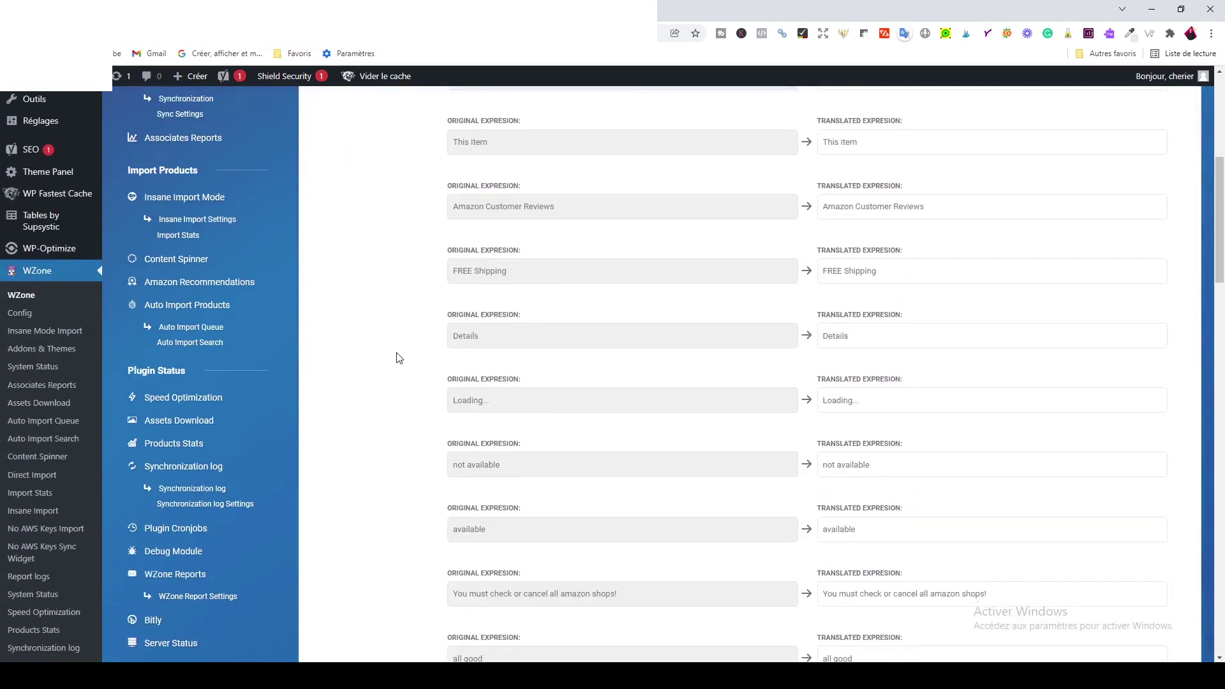
{"action": "scroll", "coordinate": [396, 357], "scroll_direction": "down", "scroll_amount": 9}
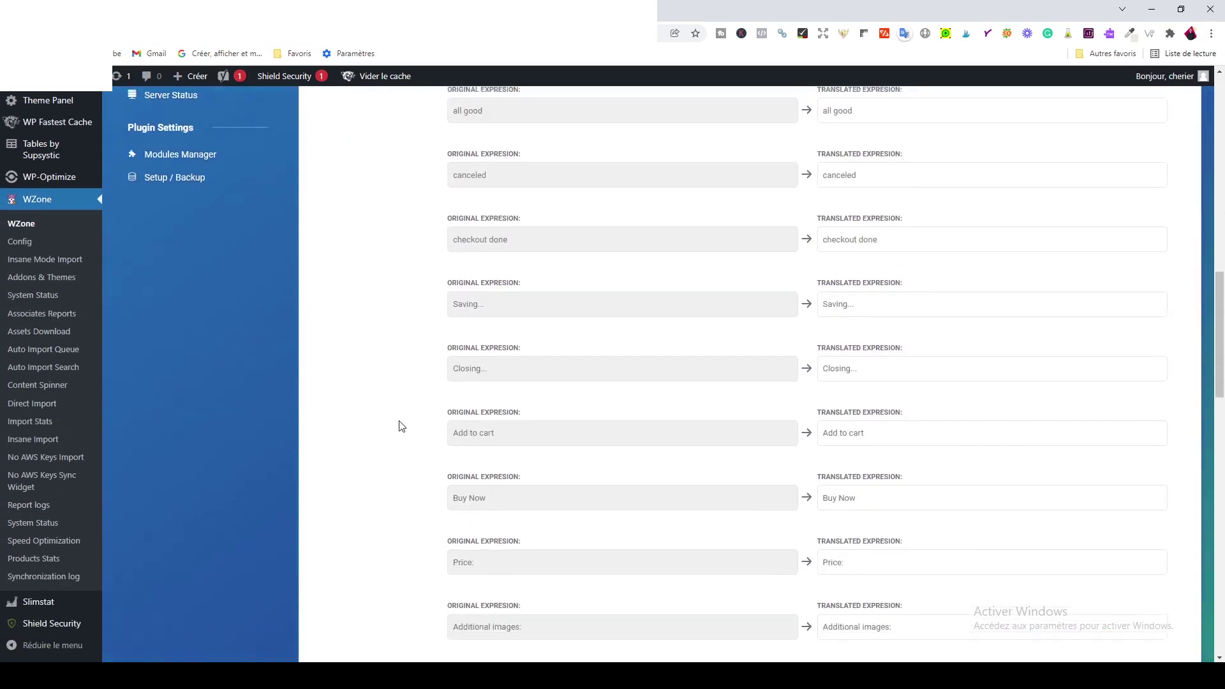
{"action": "scroll", "coordinate": [402, 426], "scroll_direction": "down", "scroll_amount": 10}
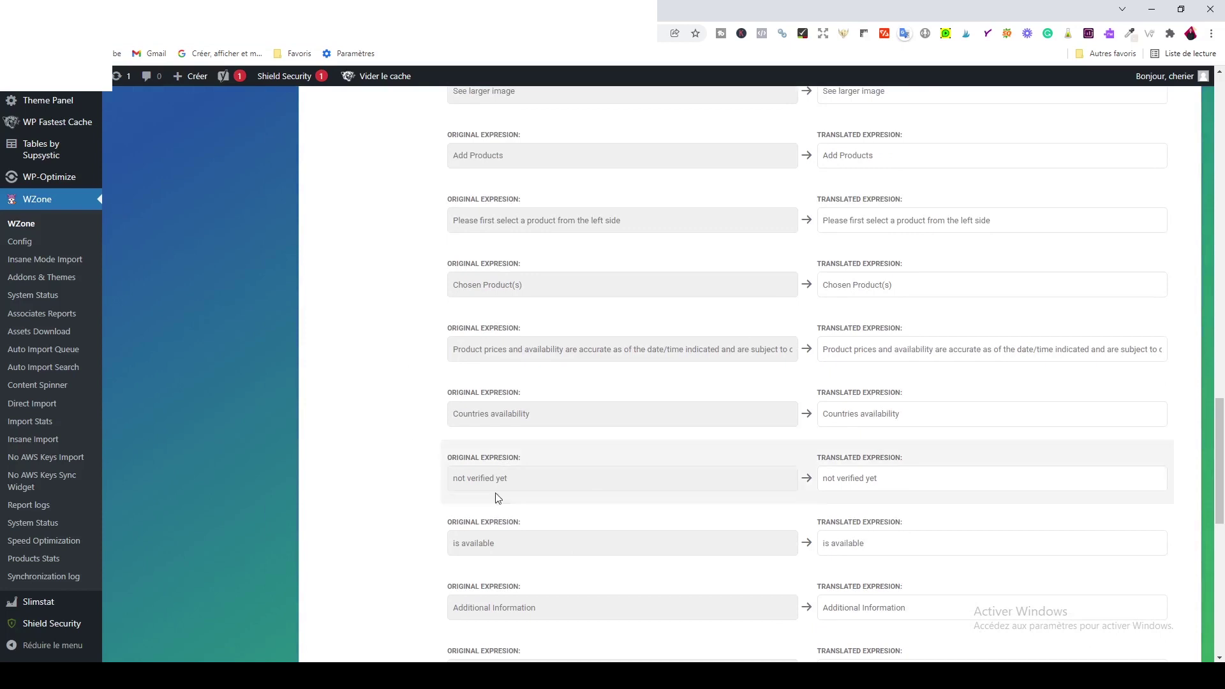
Look through the remaining String Translation entries down to the end of the list and back to the first strings
{"action": "scroll", "coordinate": [886, 390], "scroll_direction": "down", "scroll_amount": 10}
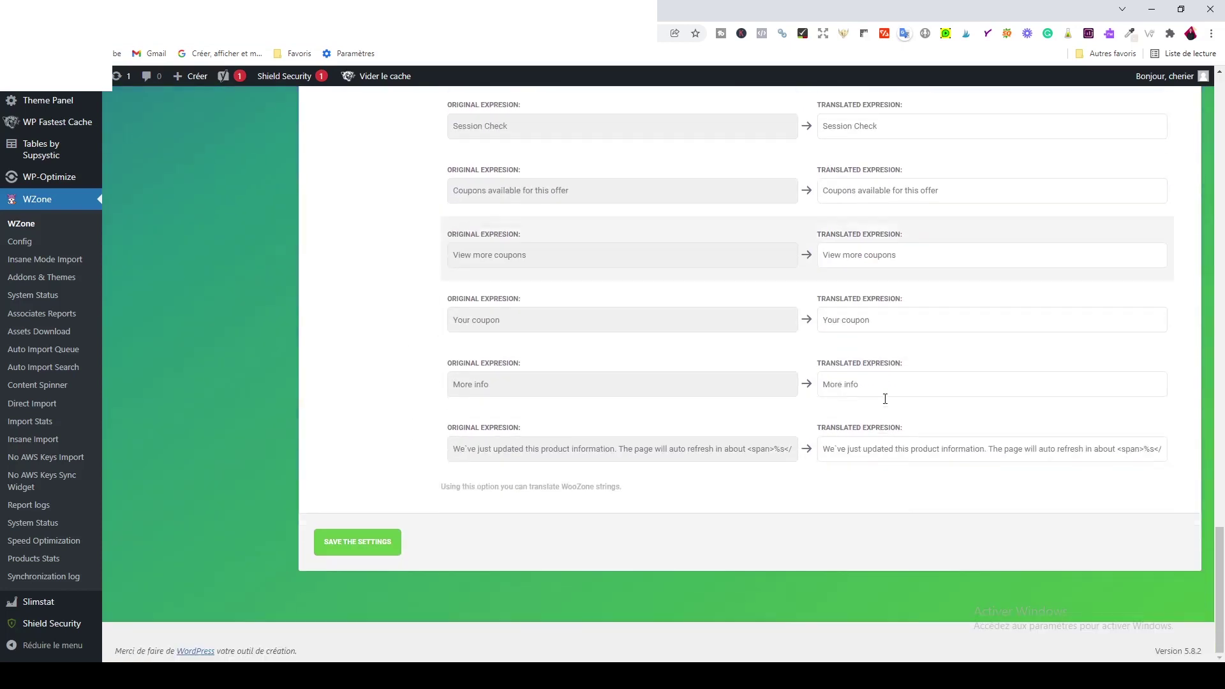
{"action": "scroll", "coordinate": [924, 455], "scroll_direction": "up", "scroll_amount": 20}
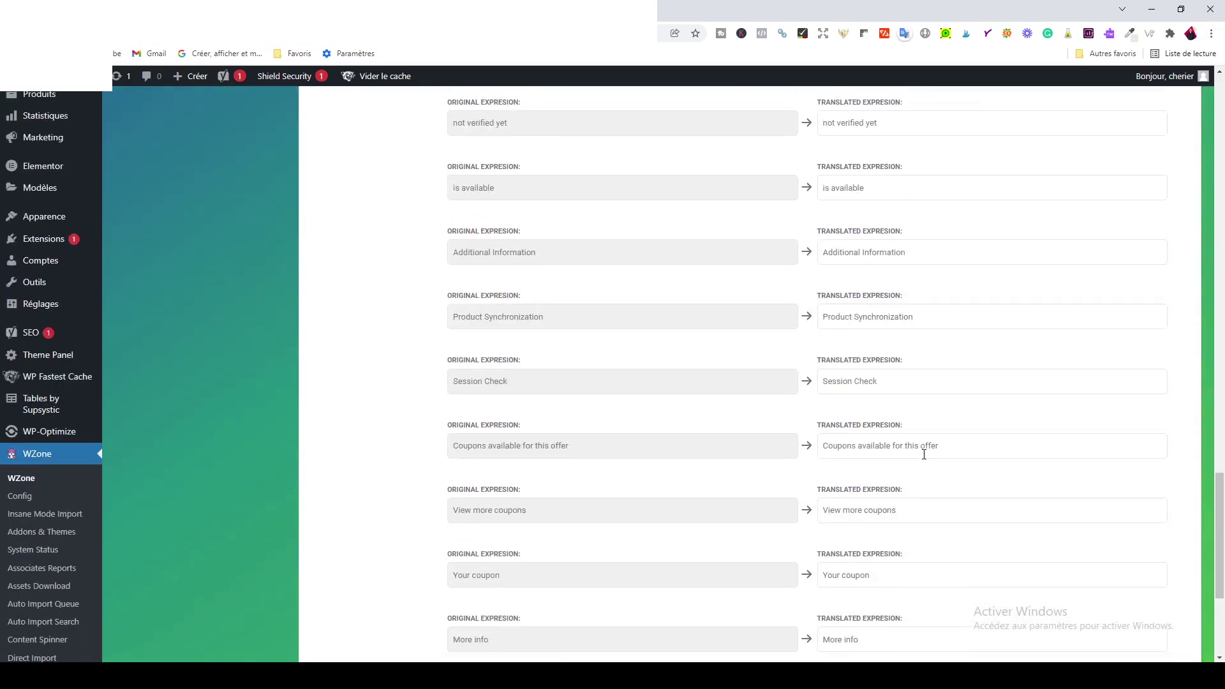
{"action": "scroll", "coordinate": [925, 459], "scroll_direction": "up", "scroll_amount": 15}
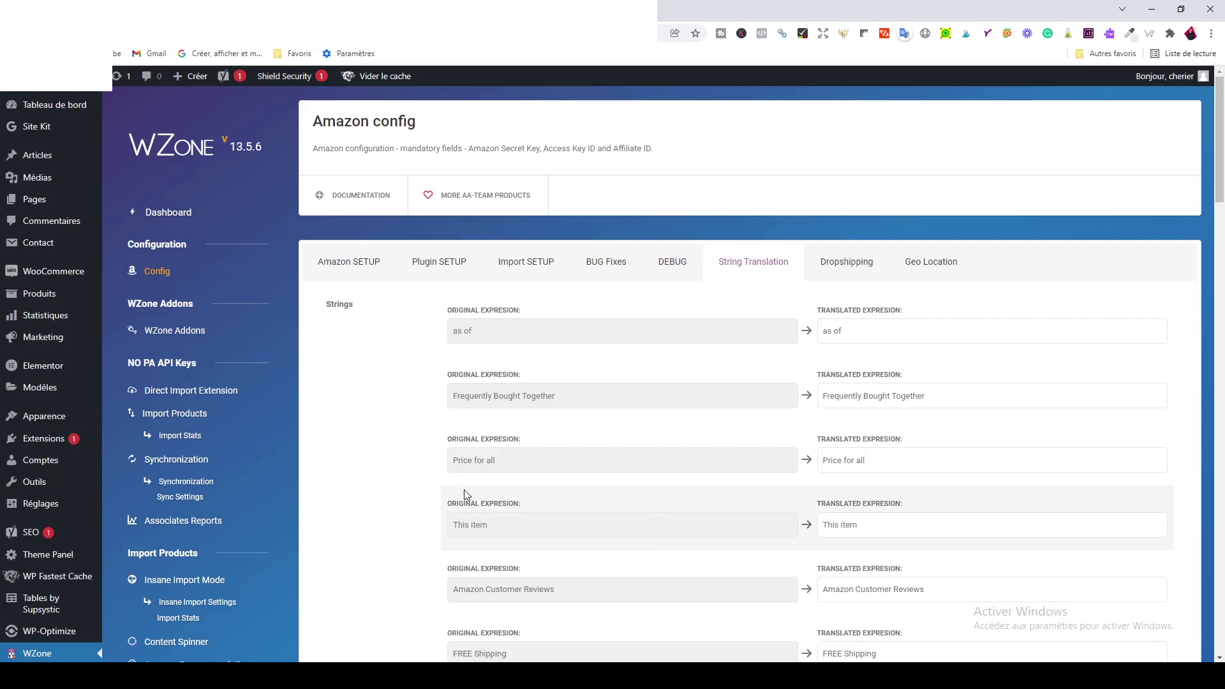
{"action": "scroll", "coordinate": [117, 576], "scroll_direction": "down", "scroll_amount": 4}
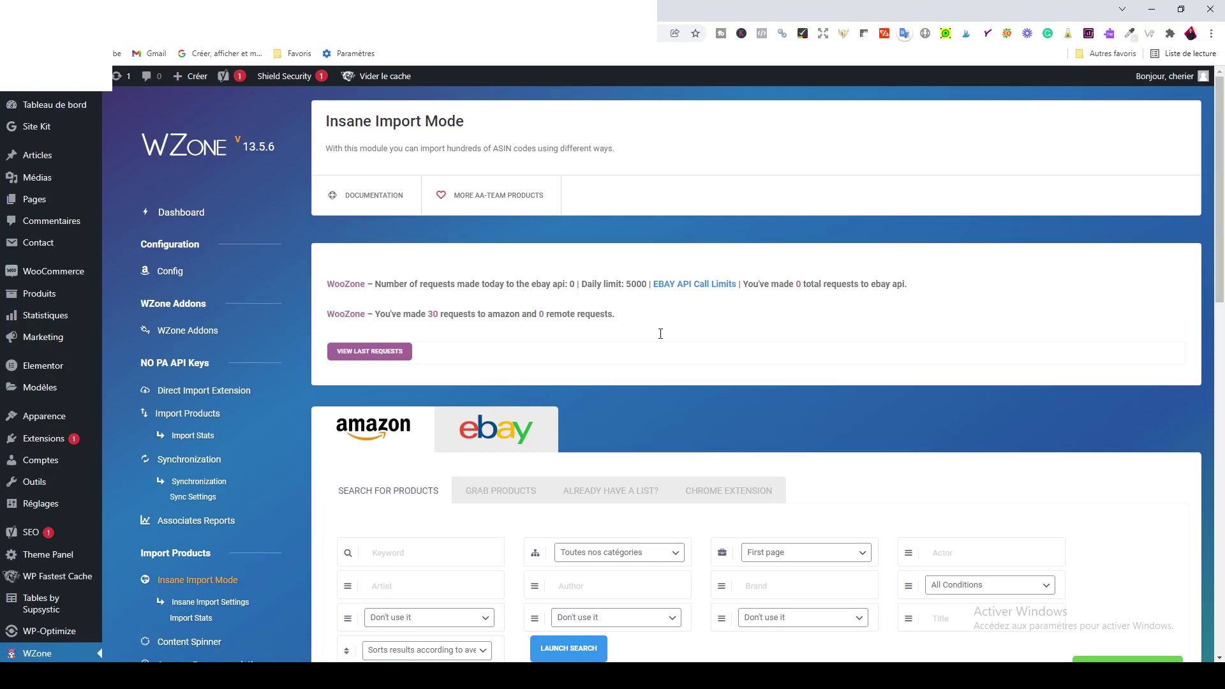
In Insane Import Mode, search Amazon for "televiseur" in the High-Tech category, grabbing only the first page
{"action": "scroll", "coordinate": [661, 333], "scroll_direction": "down", "scroll_amount": 1}
{"action": "scroll", "coordinate": [660, 333], "scroll_direction": "down", "scroll_amount": 2}
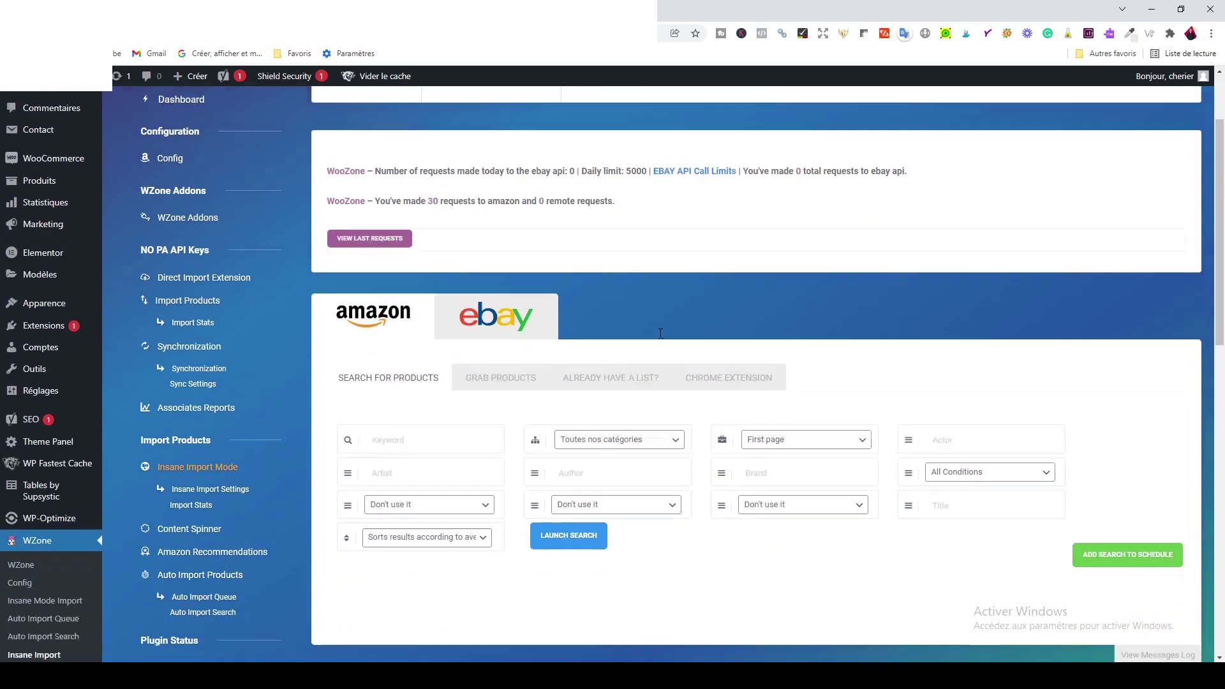
{"action": "left_click", "coordinate": [456, 356]}
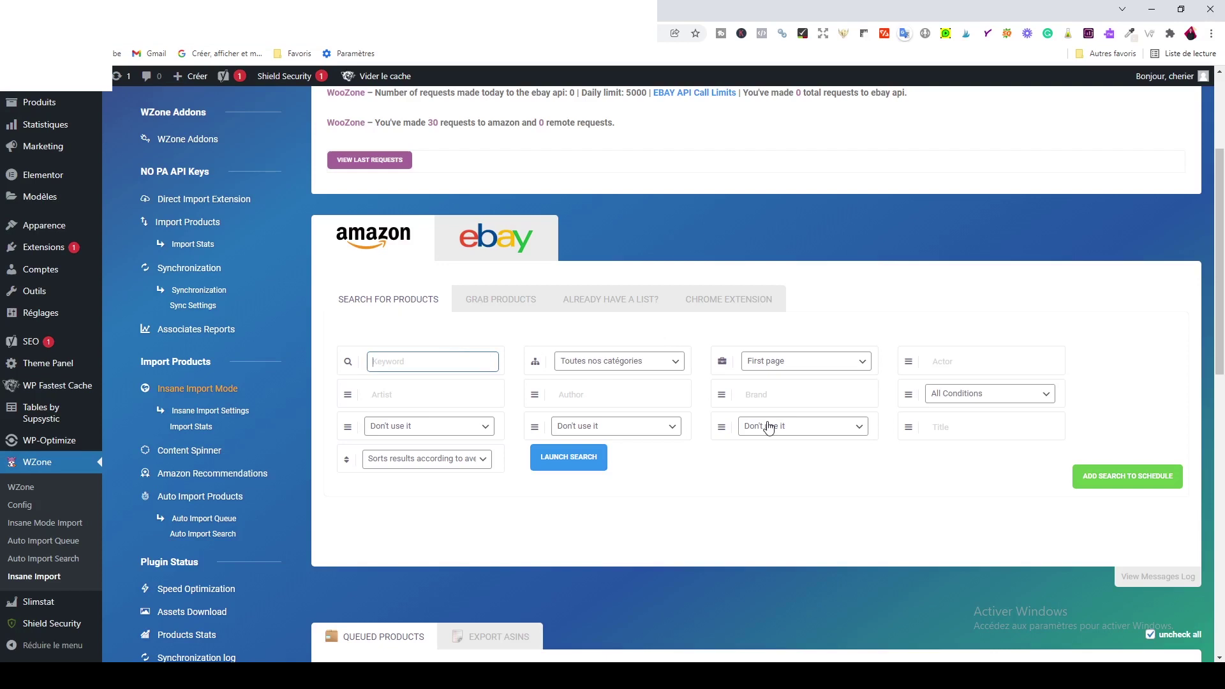
{"action": "type", "text": "televiseur"}
{"action": "left_click", "coordinate": [583, 362]}
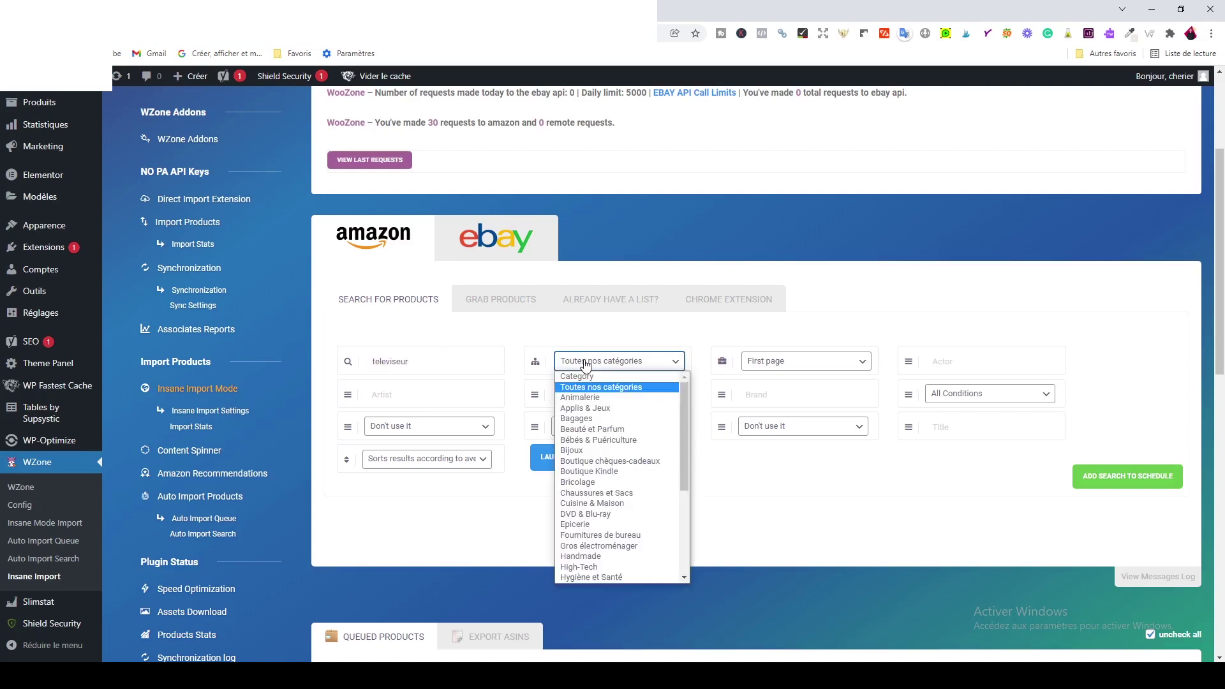
{"action": "left_click", "coordinate": [583, 567]}
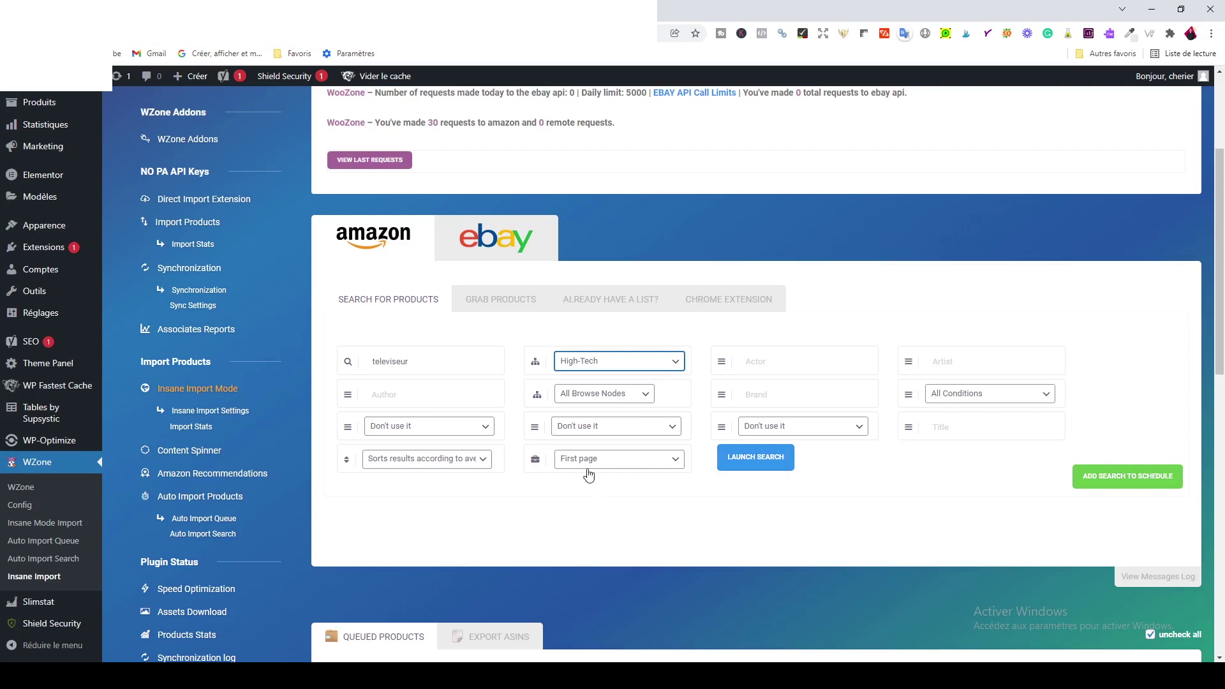
{"action": "left_click", "coordinate": [581, 459]}
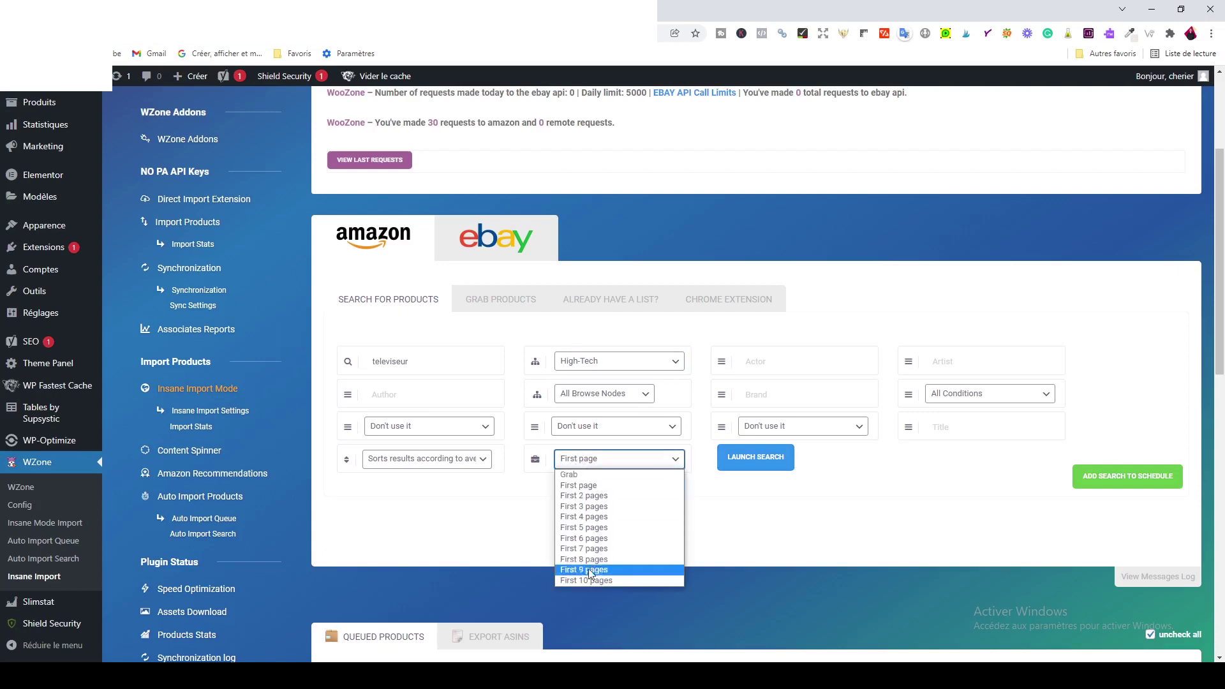
{"action": "left_click", "coordinate": [575, 467]}
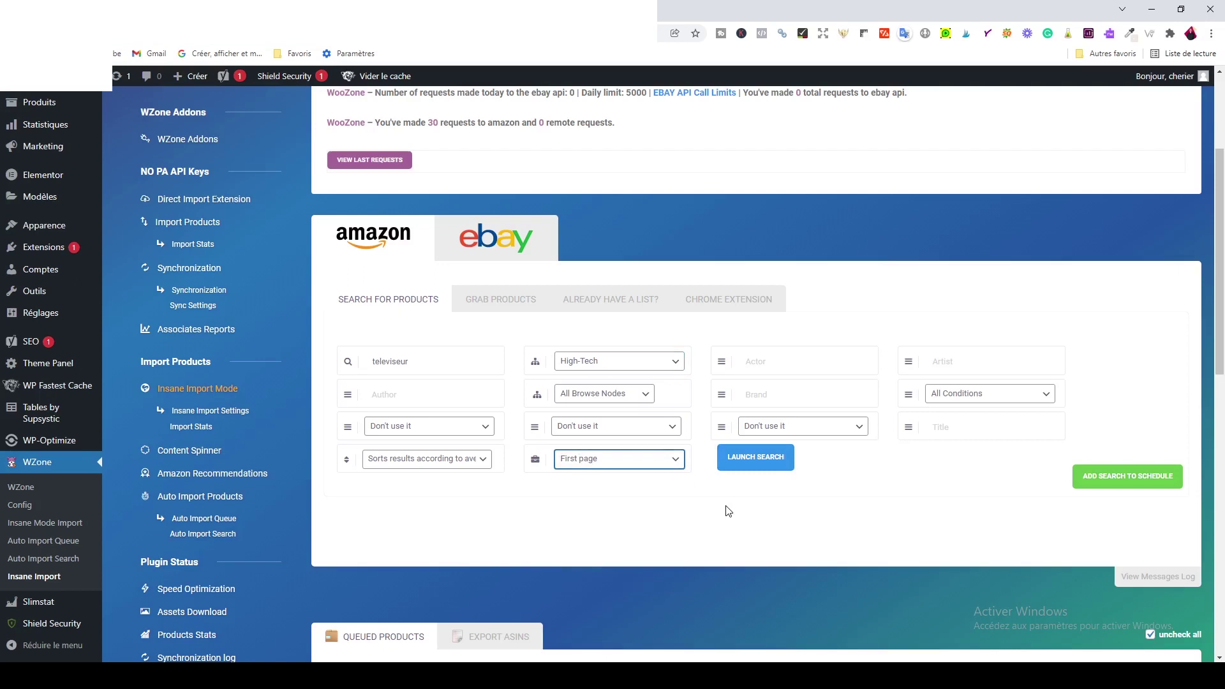
{"action": "left_click", "coordinate": [754, 468]}
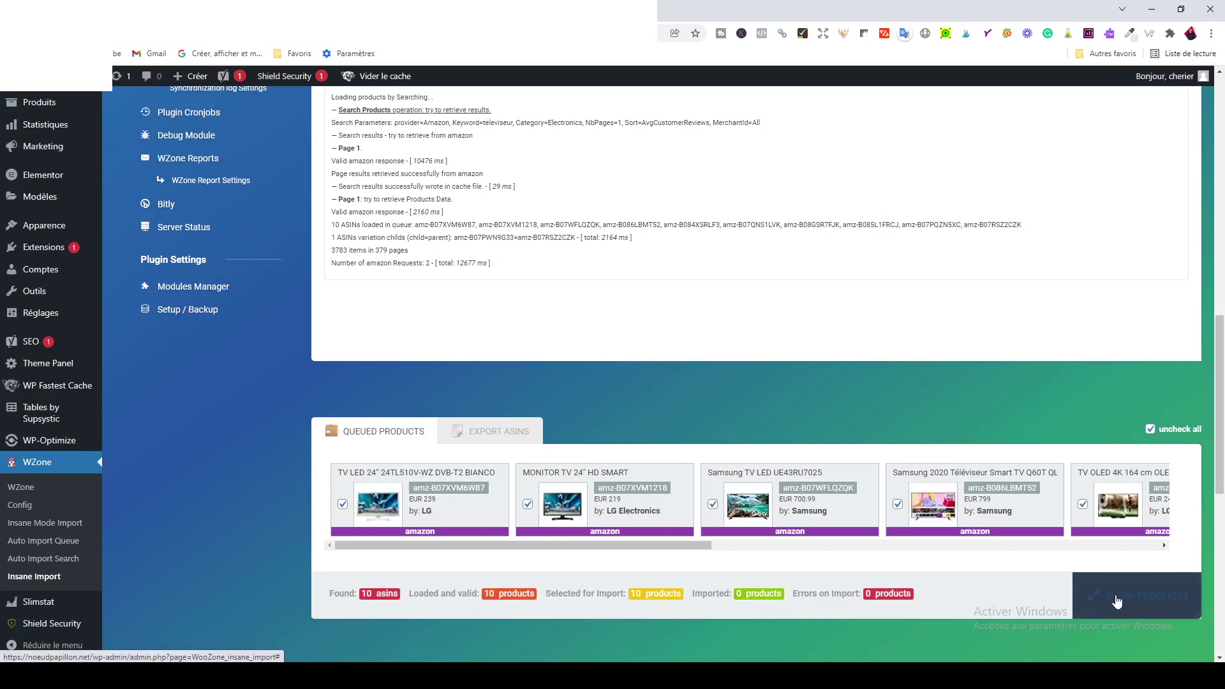
Expand the queued products list and look over the queued televisions and the import fine-tuning options
{"action": "left_click", "coordinate": [1113, 597]}
{"action": "scroll", "coordinate": [706, 581], "scroll_direction": "down", "scroll_amount": 2}
{"action": "scroll", "coordinate": [707, 580], "scroll_direction": "down", "scroll_amount": 2}
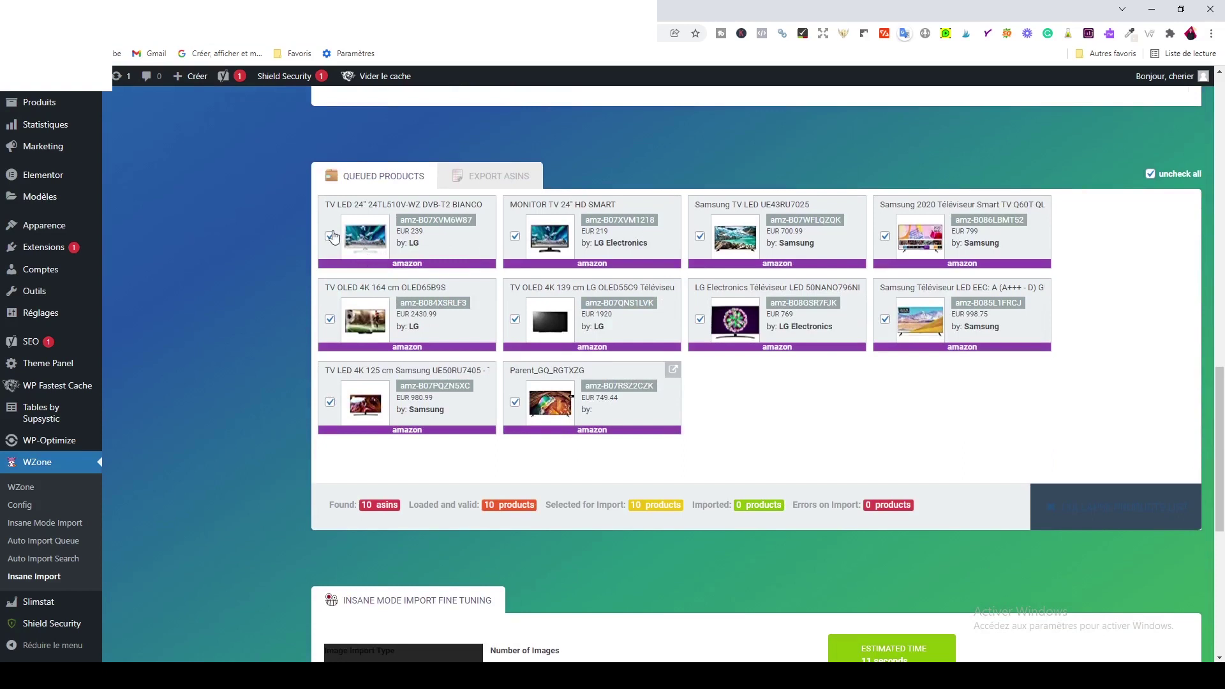
{"action": "scroll", "coordinate": [498, 476], "scroll_direction": "down", "scroll_amount": 4}
{"action": "scroll", "coordinate": [510, 485], "scroll_direction": "up", "scroll_amount": 6}
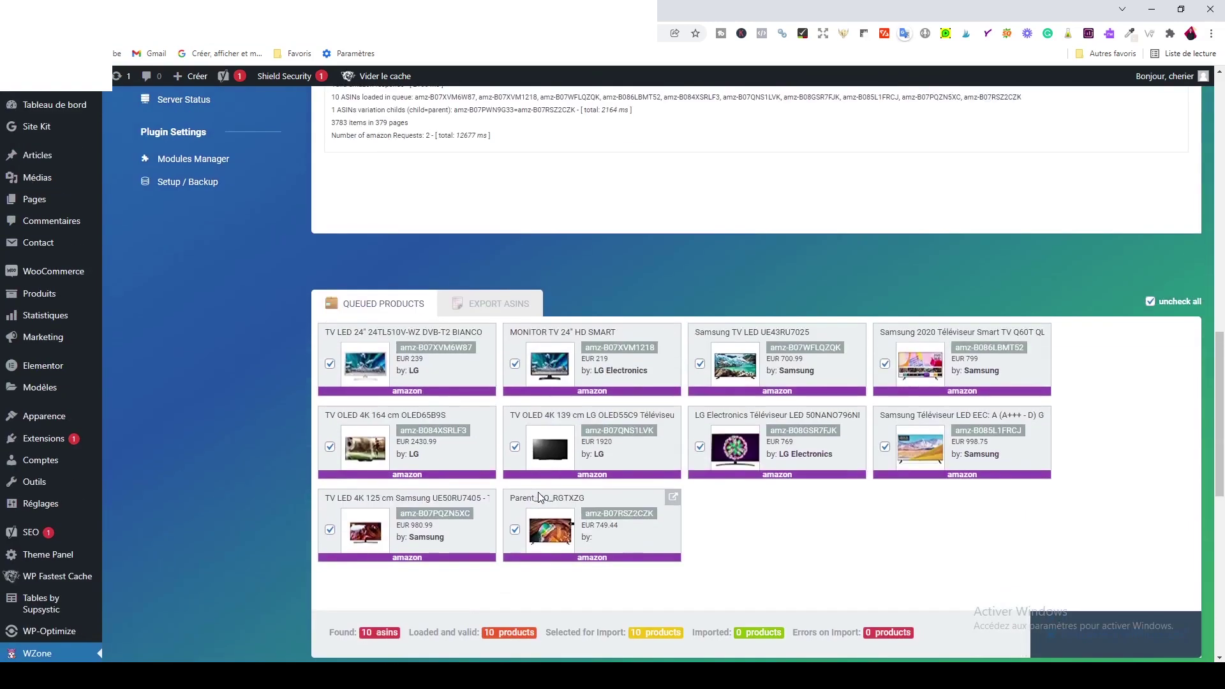
Deselect every queued product except the LG TV LED 24TL510V-WZ DVB-T2 BIANCO
{"action": "left_click", "coordinate": [331, 448]}
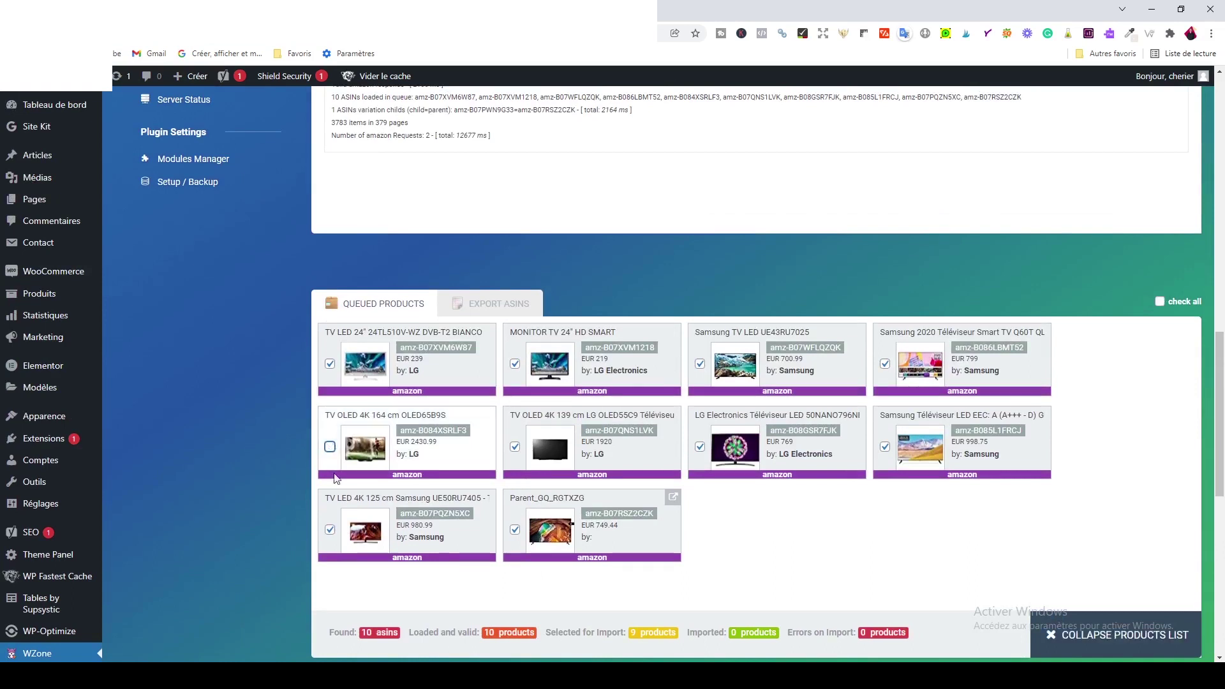
{"action": "left_click", "coordinate": [331, 530]}
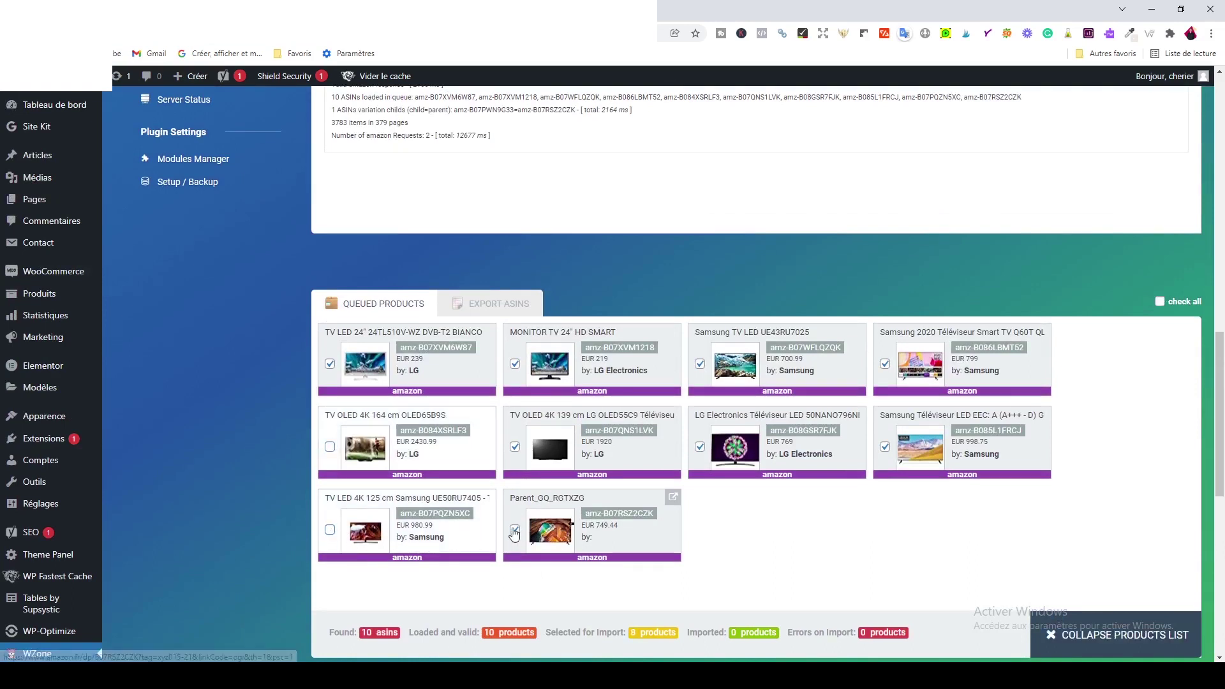
{"action": "left_click", "coordinate": [515, 530]}
{"action": "left_click", "coordinate": [515, 446]}
{"action": "left_click", "coordinate": [515, 365]}
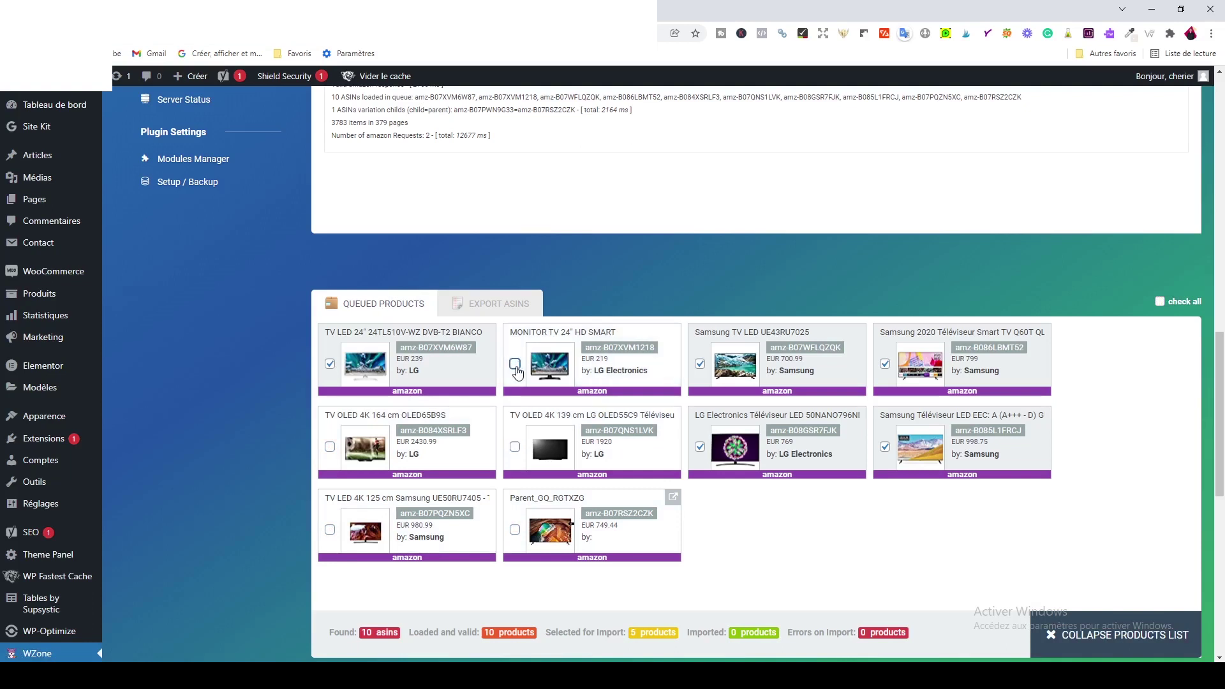
{"action": "left_click", "coordinate": [697, 365]}
{"action": "left_click", "coordinate": [700, 447]}
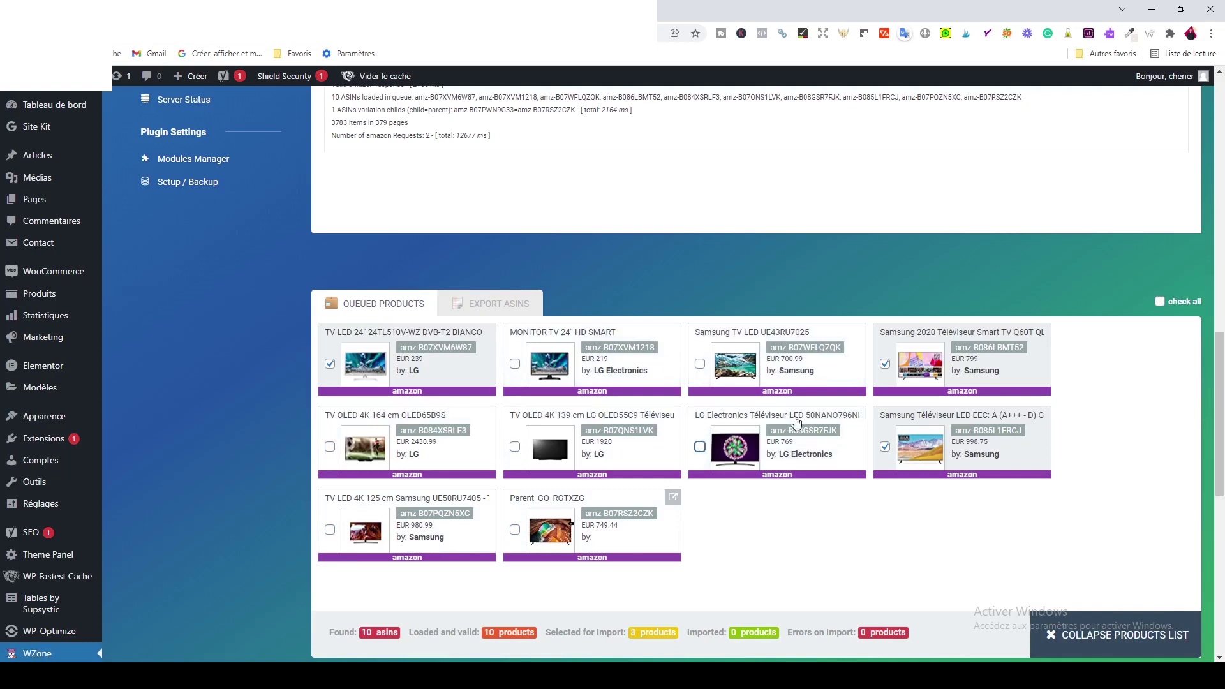
{"action": "left_click", "coordinate": [885, 364]}
{"action": "left_click", "coordinate": [885, 447]}
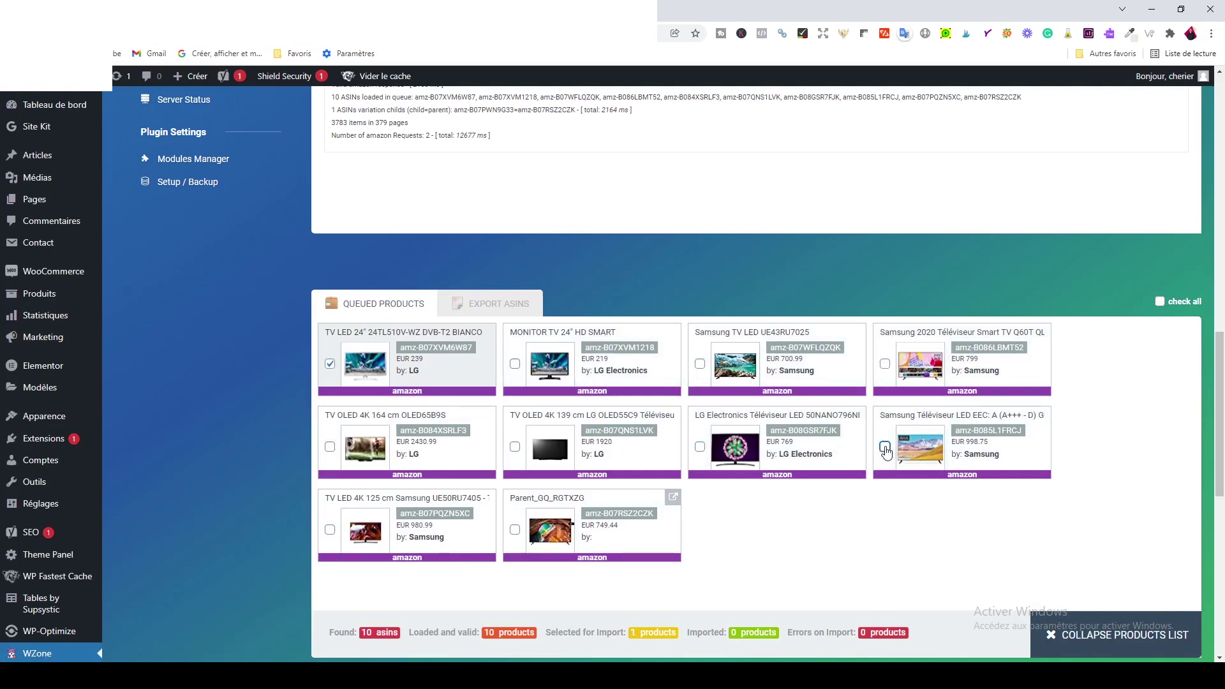
Import the selected LG television, keeping the Webservice category, Import attributes and Do it NOW! options
{"action": "scroll", "coordinate": [373, 432], "scroll_direction": "down", "scroll_amount": 2}
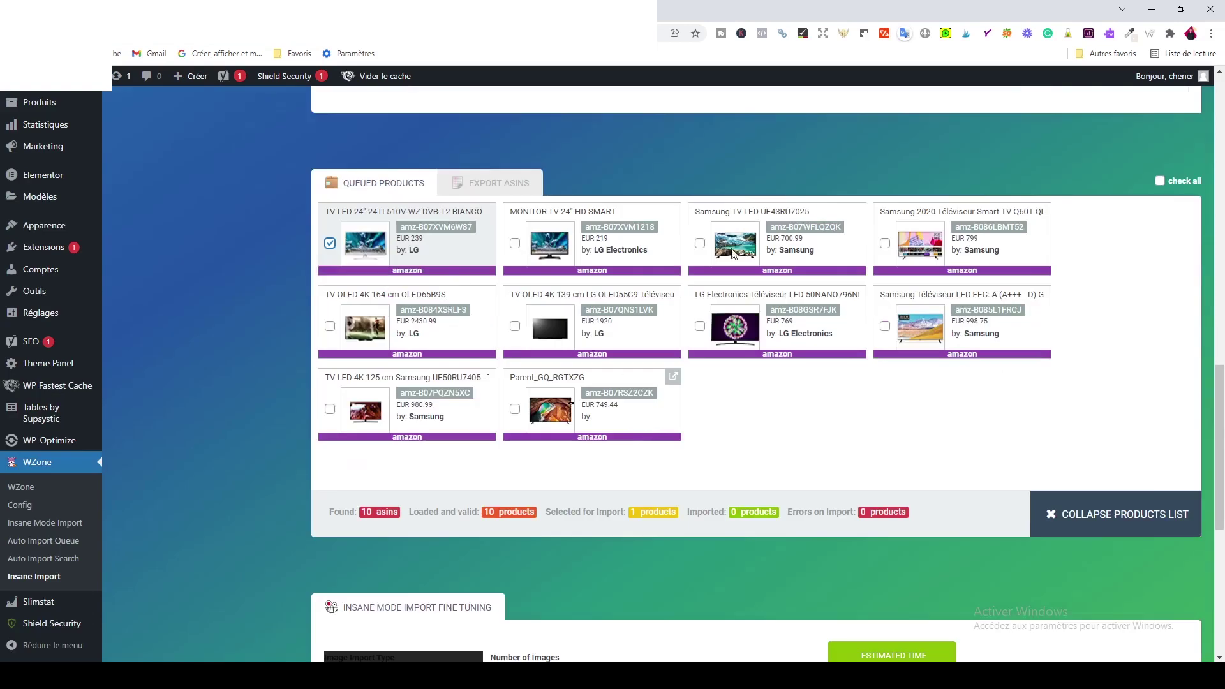
{"action": "scroll", "coordinate": [993, 459], "scroll_direction": "down", "scroll_amount": 7}
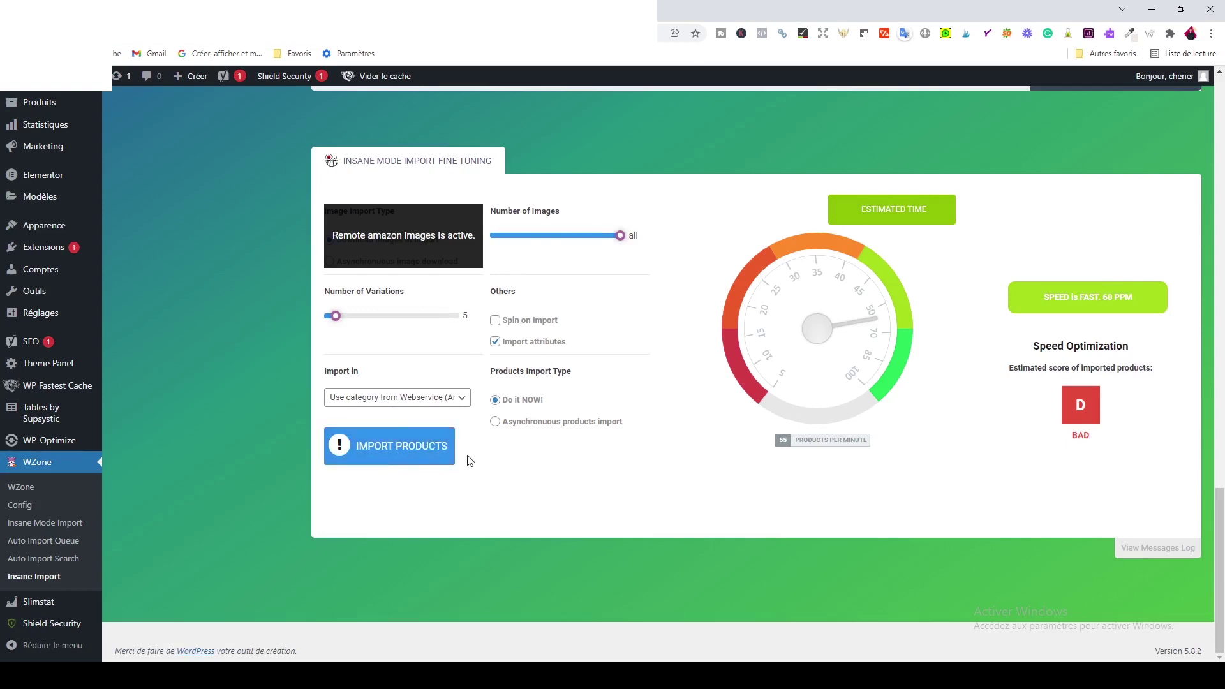
{"action": "left_click", "coordinate": [424, 451]}
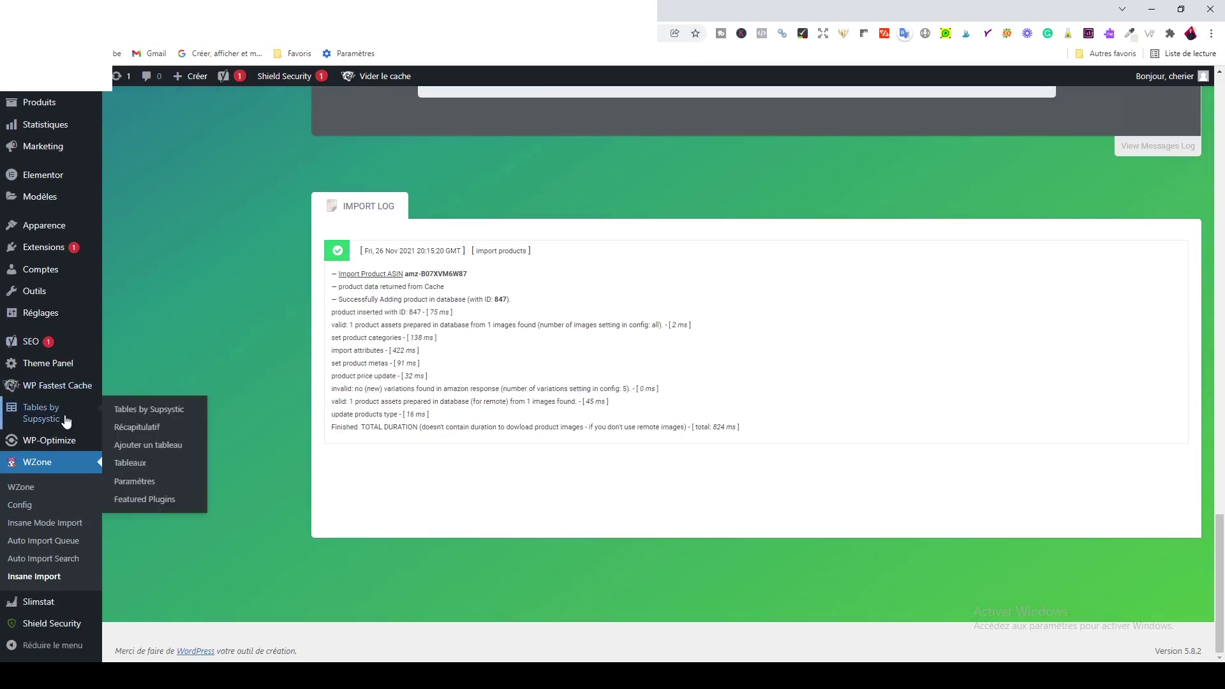
Open the shop's product list and preview the imported TV LED 24TL510V-WZ draft
{"action": "scroll", "coordinate": [45, 440], "scroll_direction": "up", "scroll_amount": 3}
{"action": "mouse_move", "coordinate": [45, 274]}
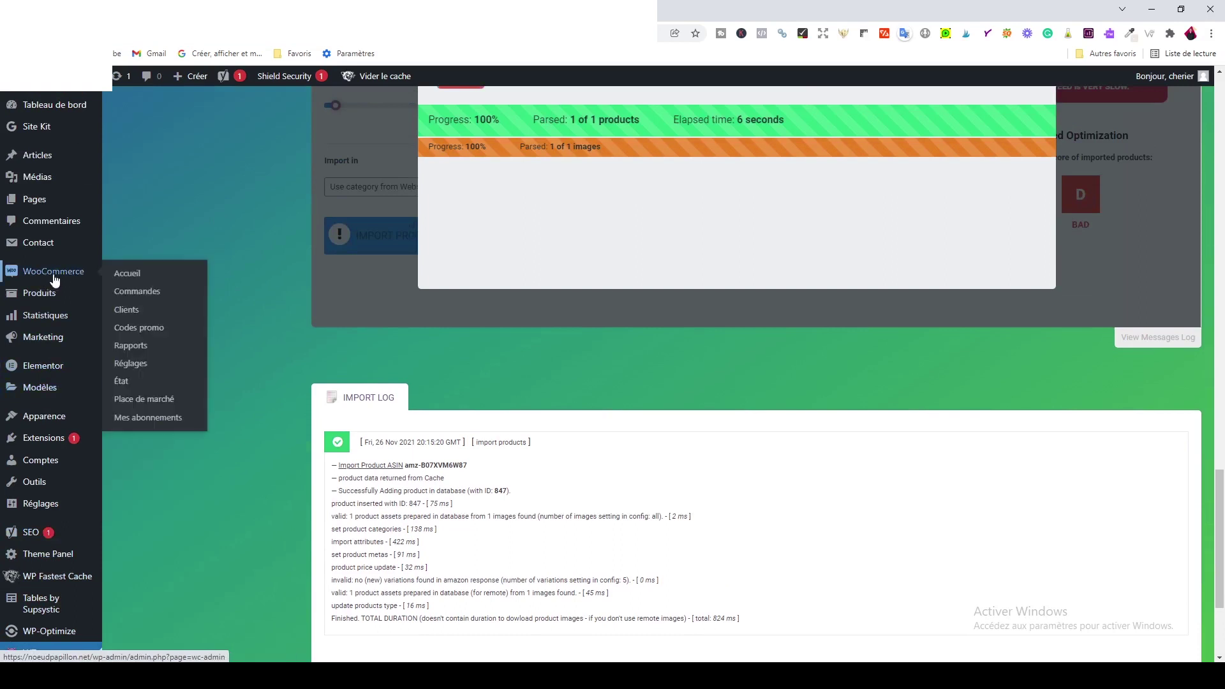
{"action": "left_click", "coordinate": [26, 294]}
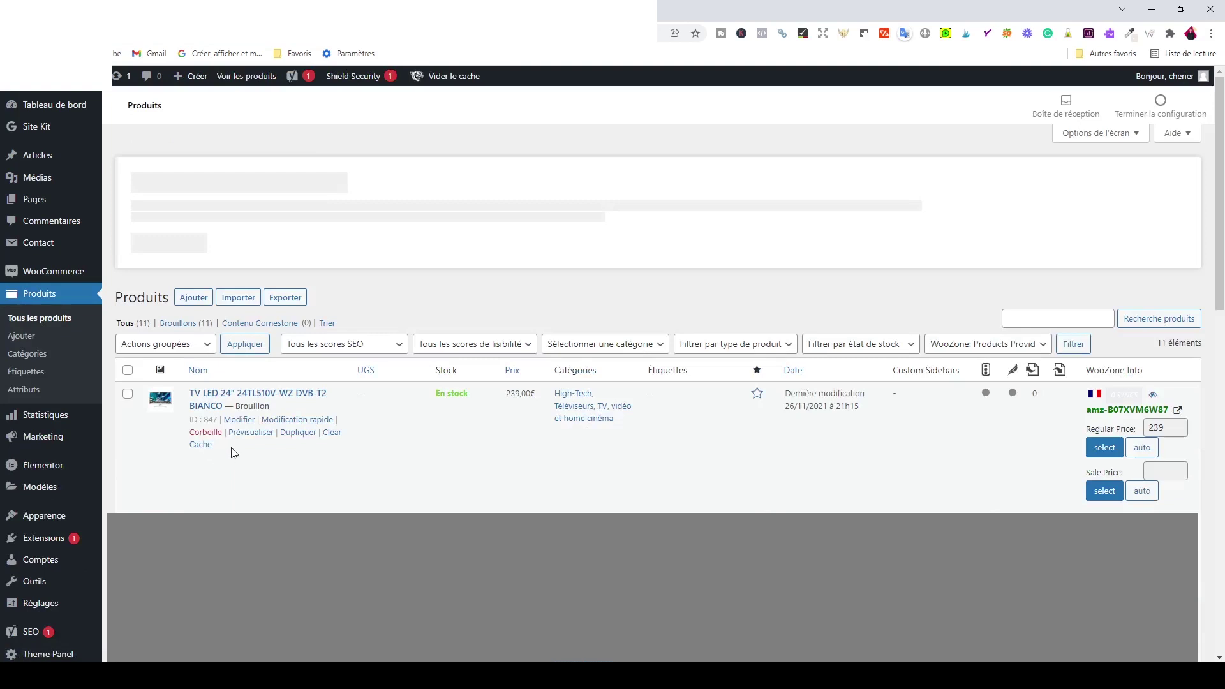
{"action": "right_click", "coordinate": [254, 433]}
{"action": "left_click", "coordinate": [274, 439]}
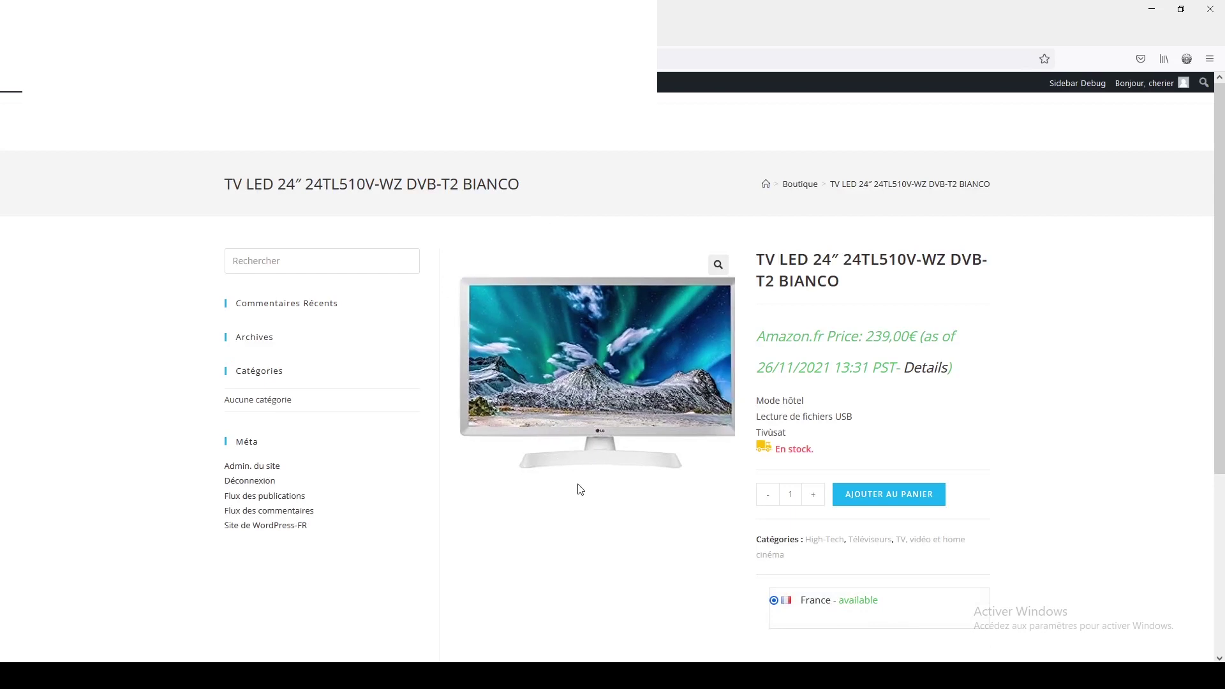
Examine the previewed product page's image, price, stock, country availability and description
{"action": "scroll", "coordinate": [583, 494], "scroll_direction": "down", "scroll_amount": 3}
{"action": "scroll", "coordinate": [586, 492], "scroll_direction": "up", "scroll_amount": 1}
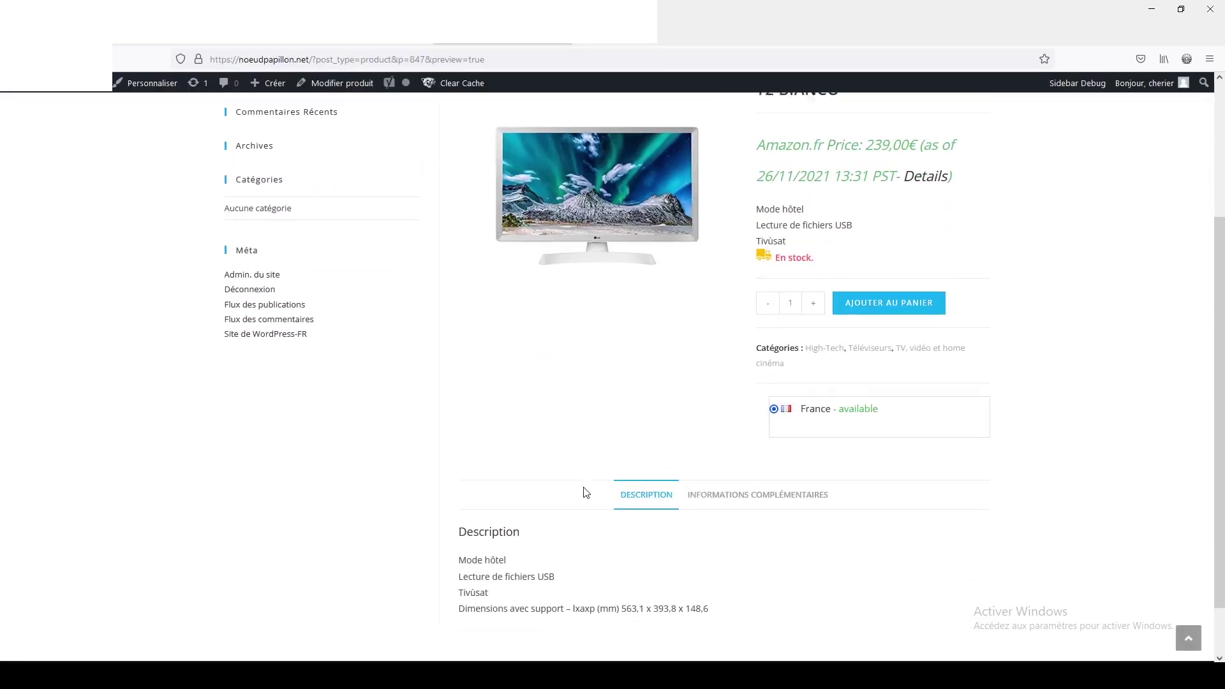
{"action": "scroll", "coordinate": [609, 431], "scroll_direction": "up", "scroll_amount": 1}
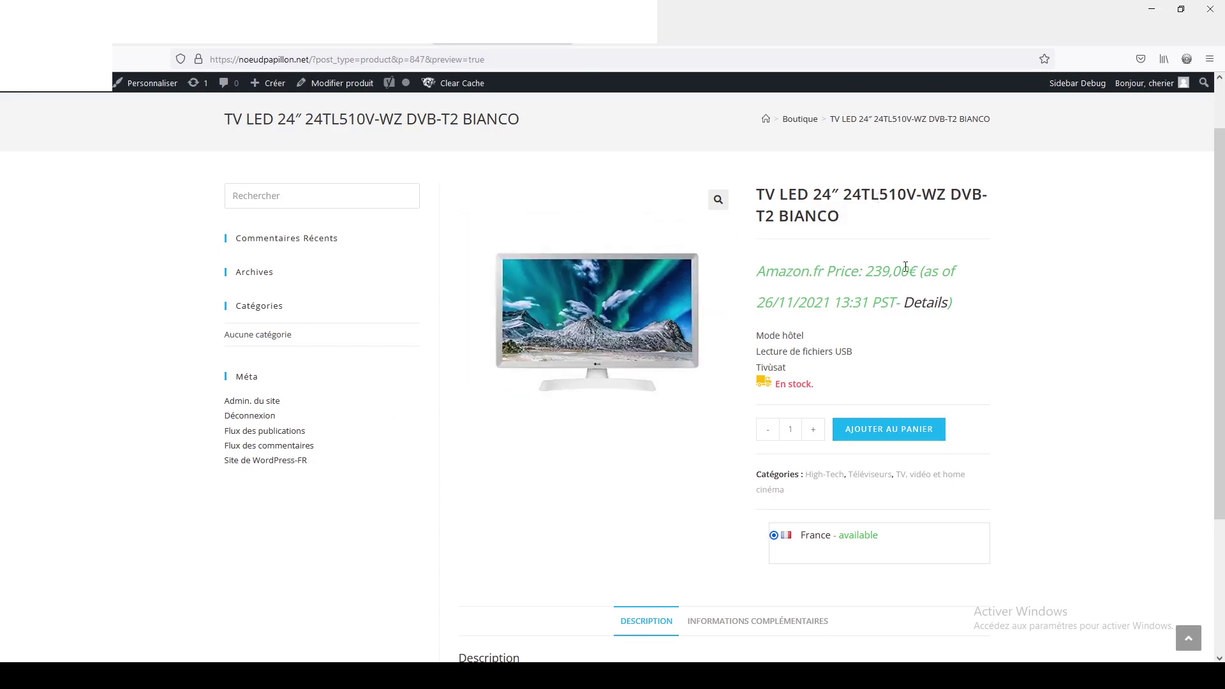
{"action": "scroll", "coordinate": [908, 295], "scroll_direction": "down", "scroll_amount": 2}
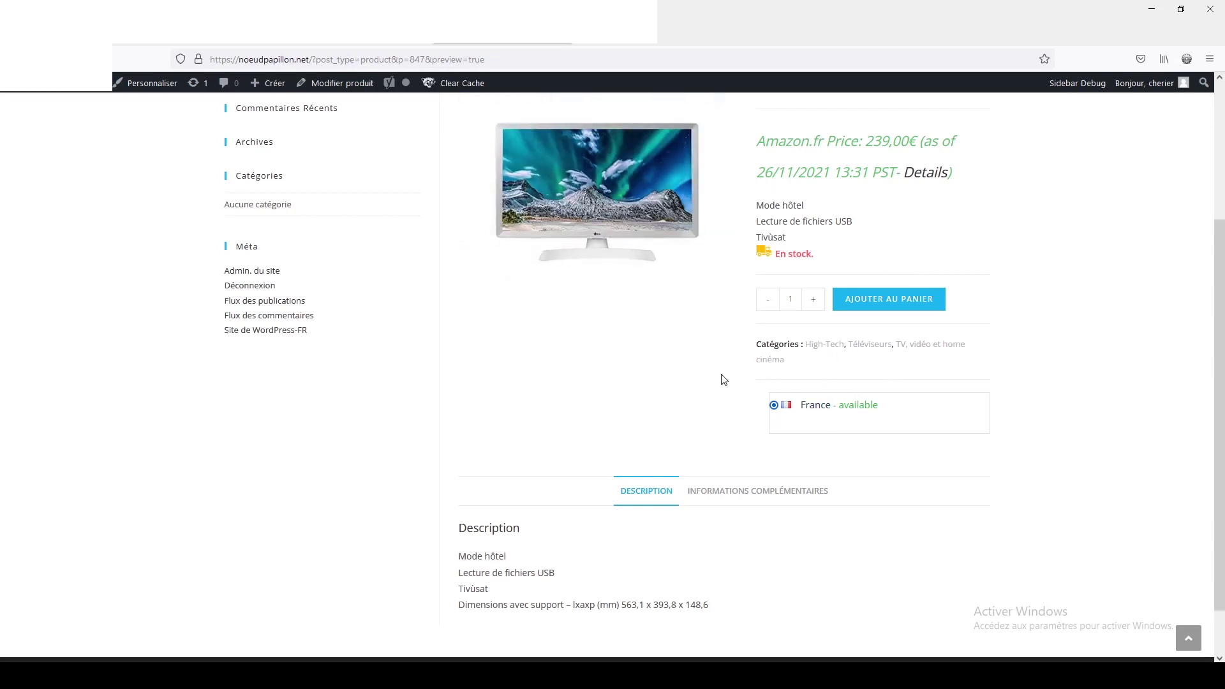
{"action": "scroll", "coordinate": [724, 379], "scroll_direction": "down", "scroll_amount": 2}
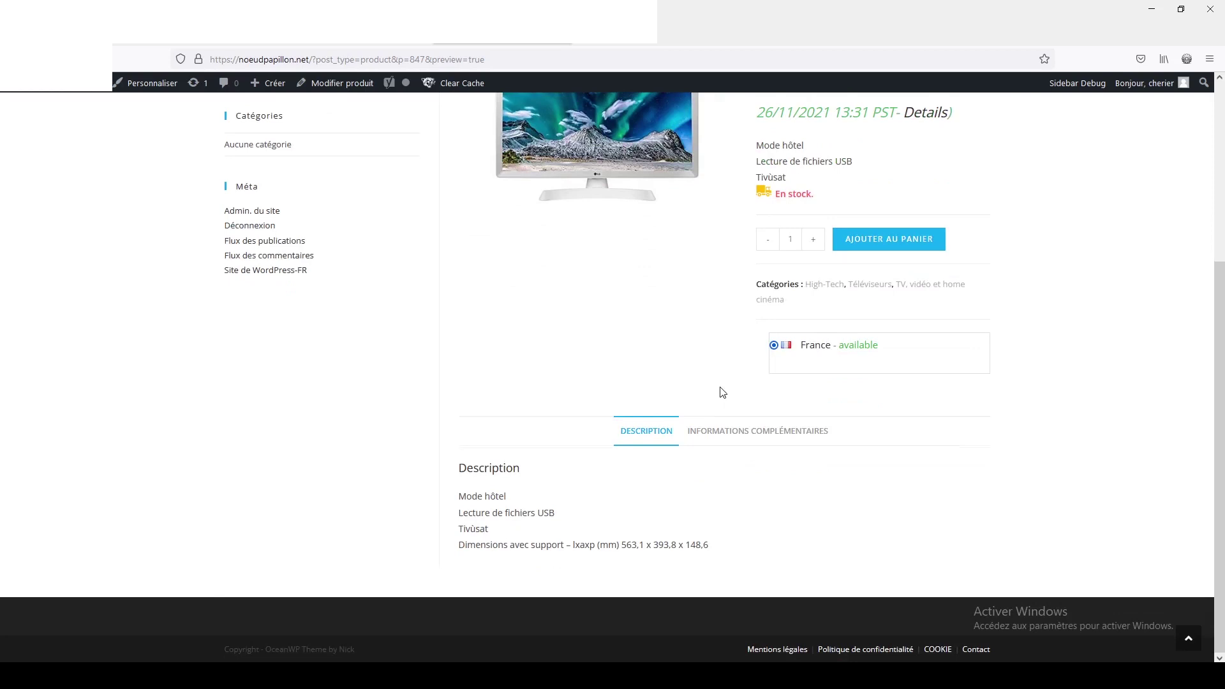
{"action": "scroll", "coordinate": [721, 392], "scroll_direction": "up", "scroll_amount": 1}
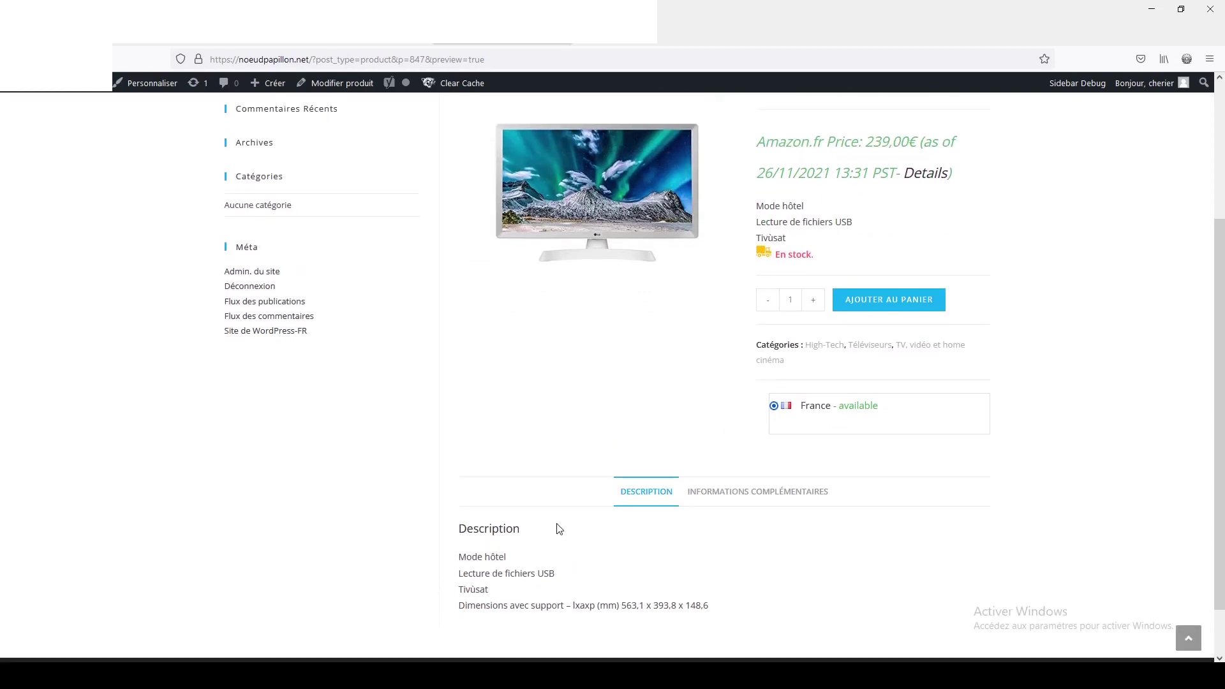
{"action": "scroll", "coordinate": [558, 528], "scroll_direction": "down", "scroll_amount": 1}
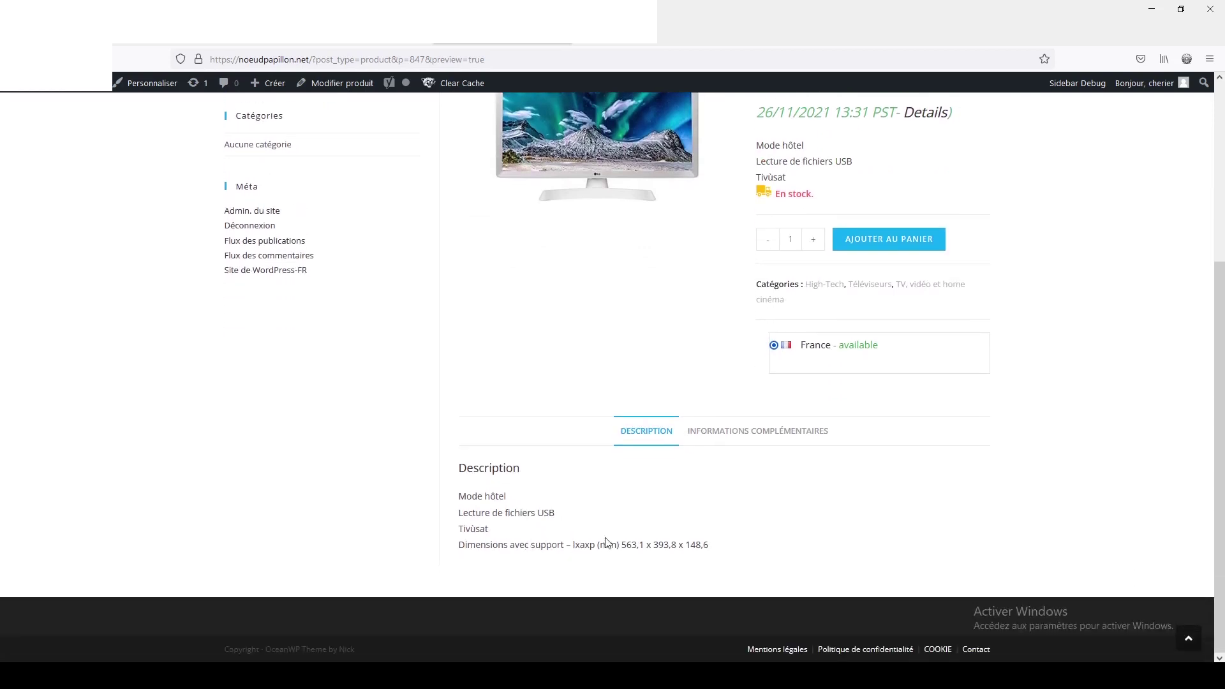
Show the product's Informations complémentaires and examine its attribute table along with the rest of the page
{"action": "left_click", "coordinate": [733, 436]}
{"action": "scroll", "coordinate": [736, 462], "scroll_direction": "down", "scroll_amount": 3}
{"action": "scroll", "coordinate": [738, 470], "scroll_direction": "down", "scroll_amount": 1}
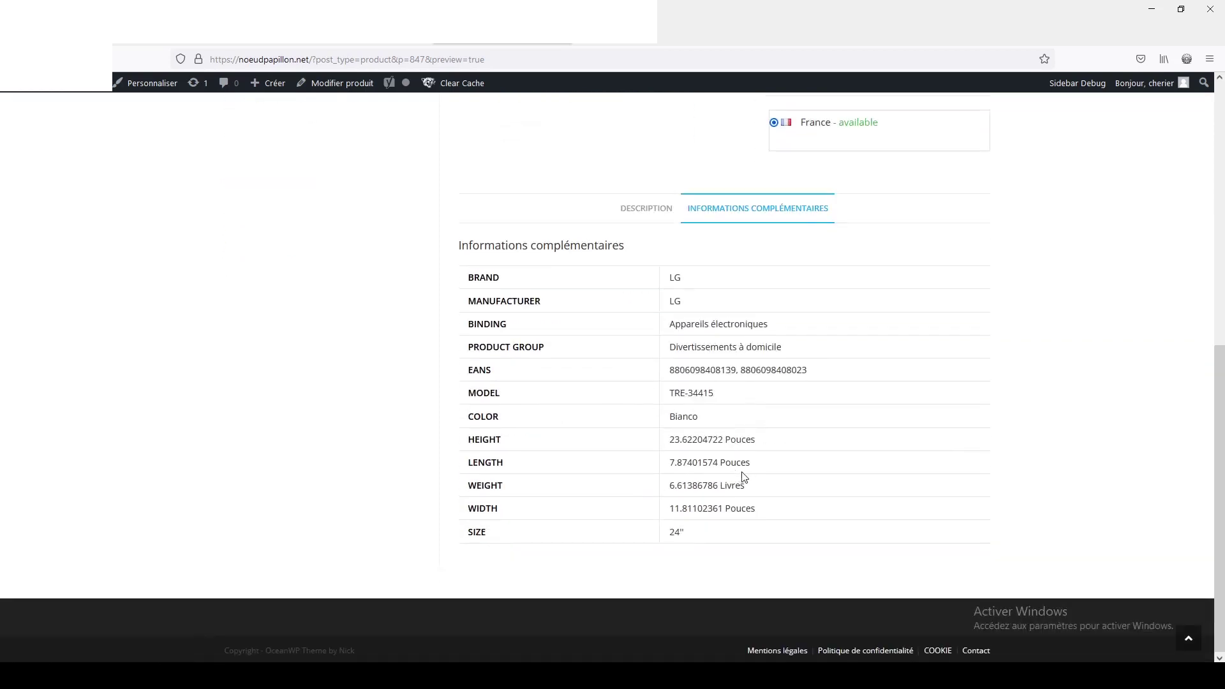
{"action": "scroll", "coordinate": [742, 478], "scroll_direction": "up", "scroll_amount": 2}
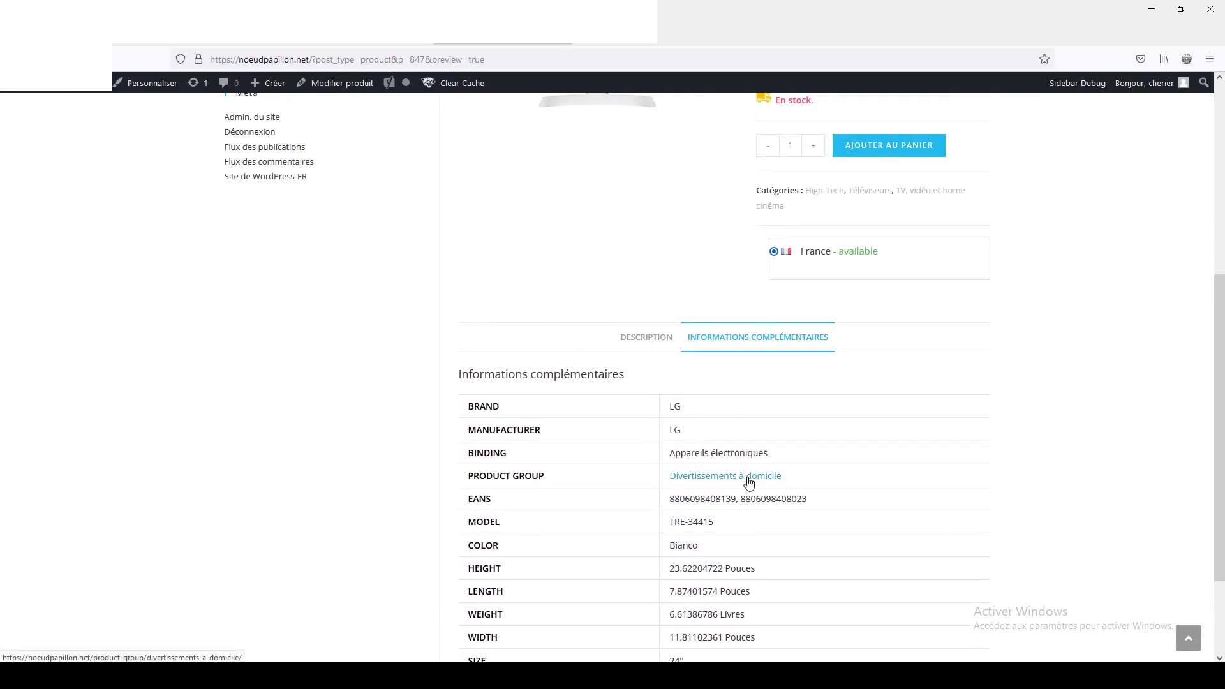
{"action": "scroll", "coordinate": [749, 483], "scroll_direction": "up", "scroll_amount": 1}
{"action": "scroll", "coordinate": [749, 482], "scroll_direction": "up", "scroll_amount": 3}
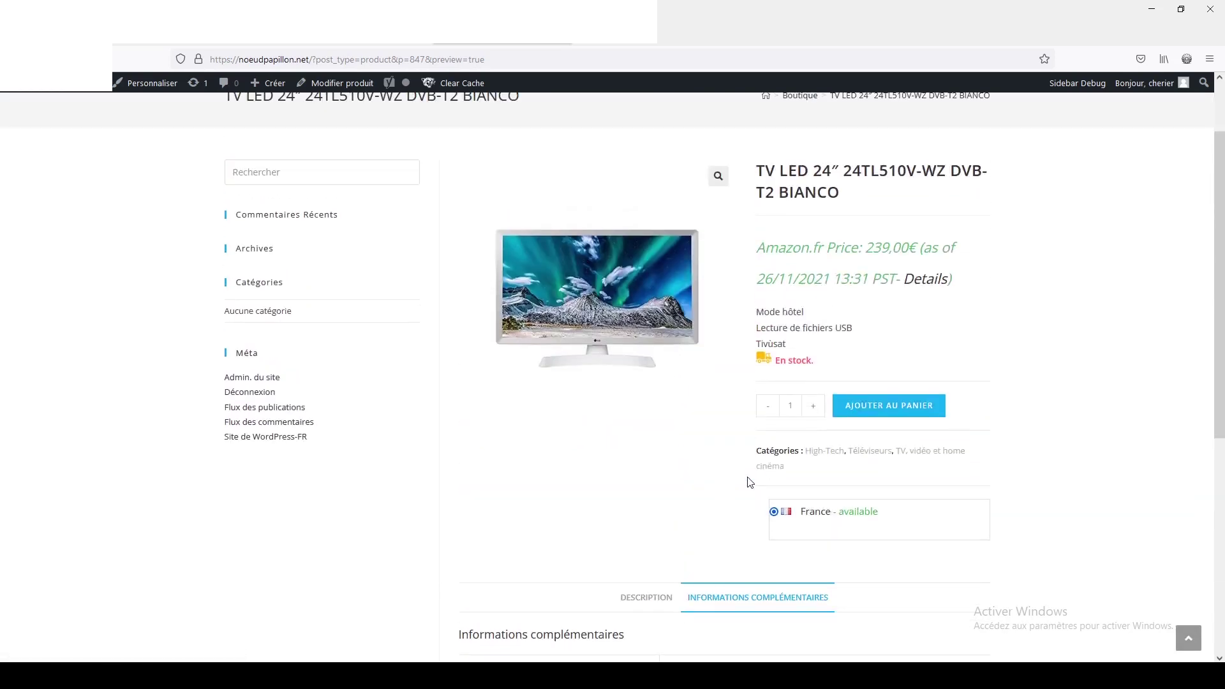
{"action": "scroll", "coordinate": [750, 482], "scroll_direction": "down", "scroll_amount": 3}
{"action": "scroll", "coordinate": [749, 483], "scroll_direction": "up", "scroll_amount": 3}
{"action": "scroll", "coordinate": [750, 483], "scroll_direction": "up", "scroll_amount": 2}
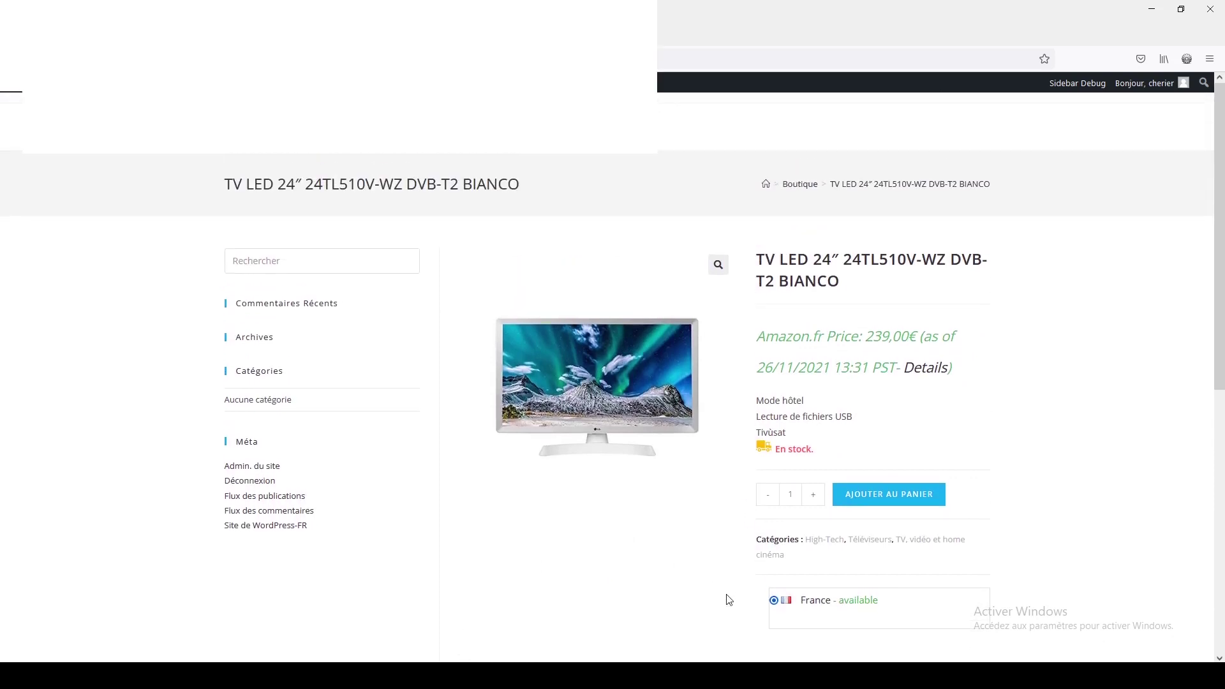
{"action": "scroll", "coordinate": [729, 599], "scroll_direction": "down", "scroll_amount": 5}
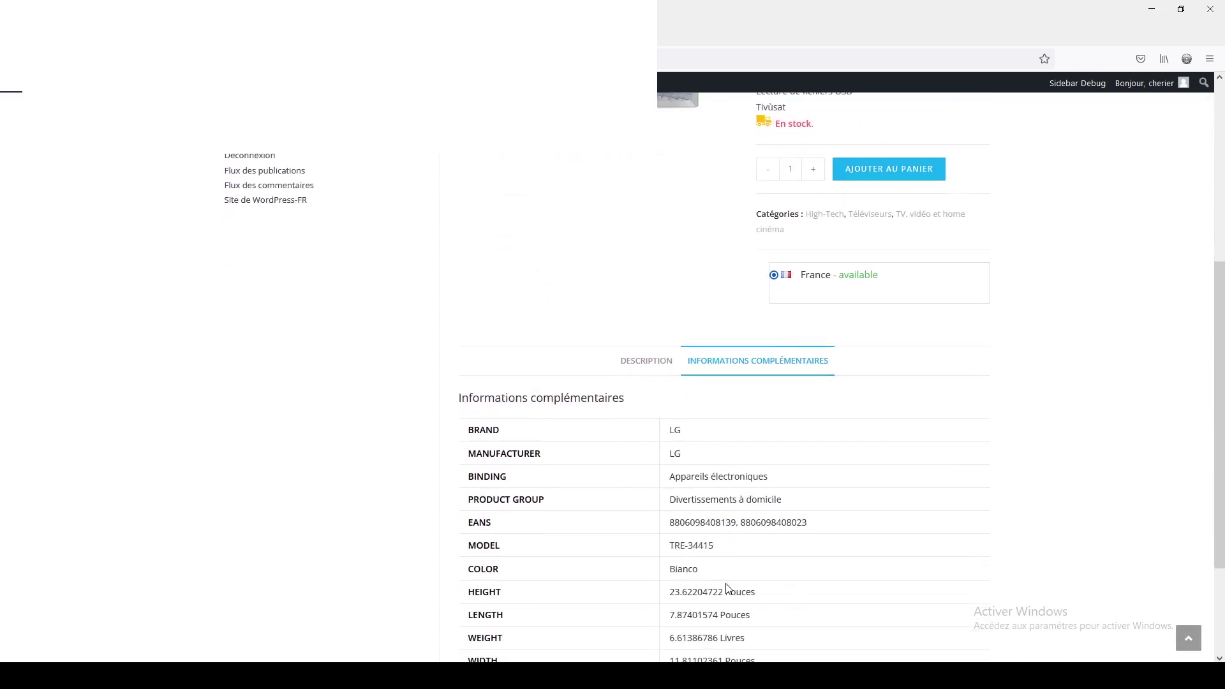
Add one TV LED 24TL510V-WZ to the cart from its product page and show the cart
{"action": "scroll", "coordinate": [712, 568], "scroll_direction": "up", "scroll_amount": 4}
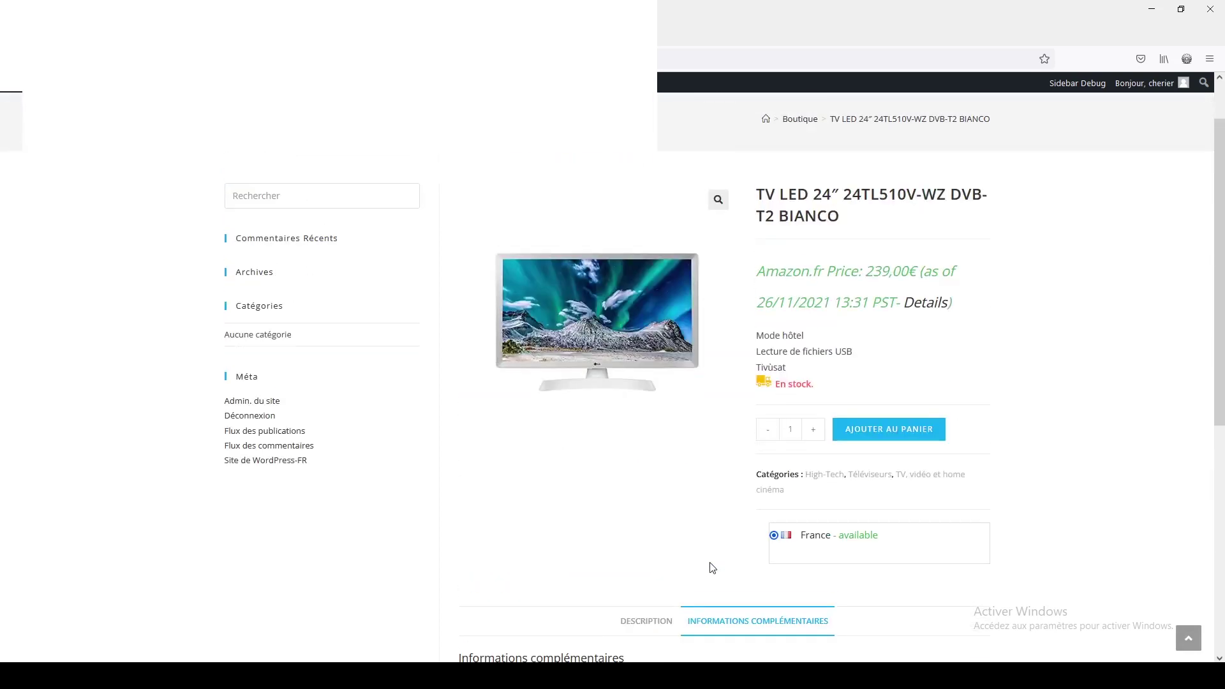
{"action": "scroll", "coordinate": [687, 553], "scroll_direction": "up", "scroll_amount": 1}
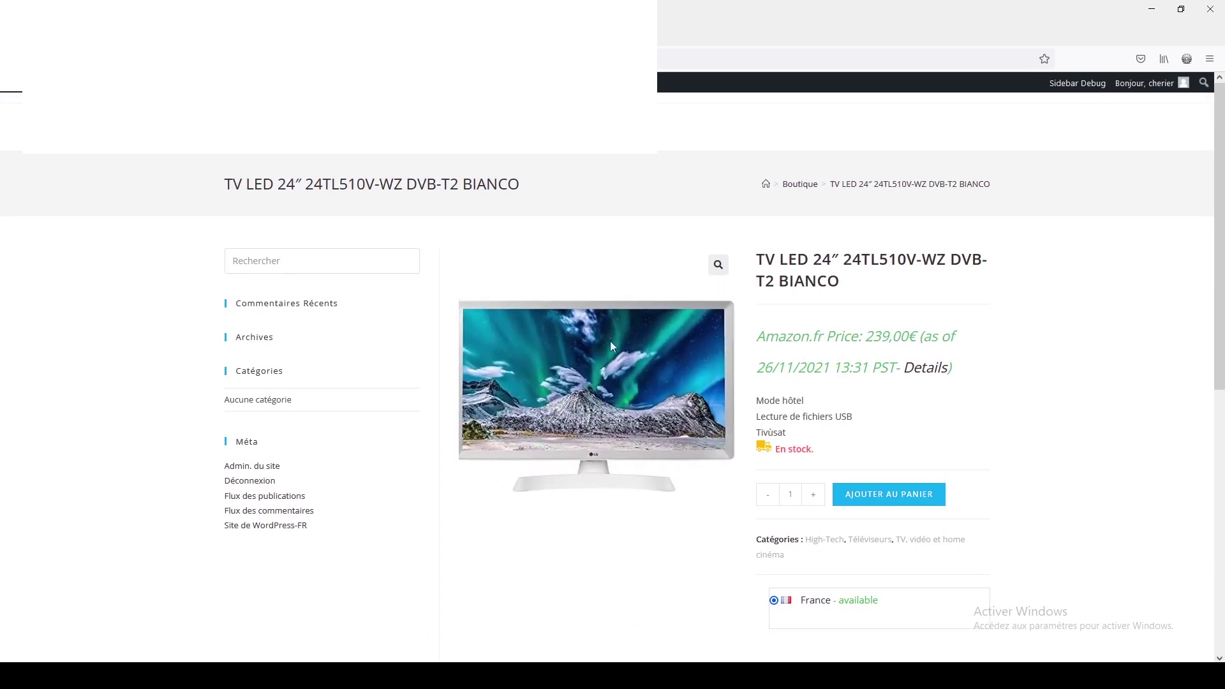
{"action": "left_click", "coordinate": [888, 506]}
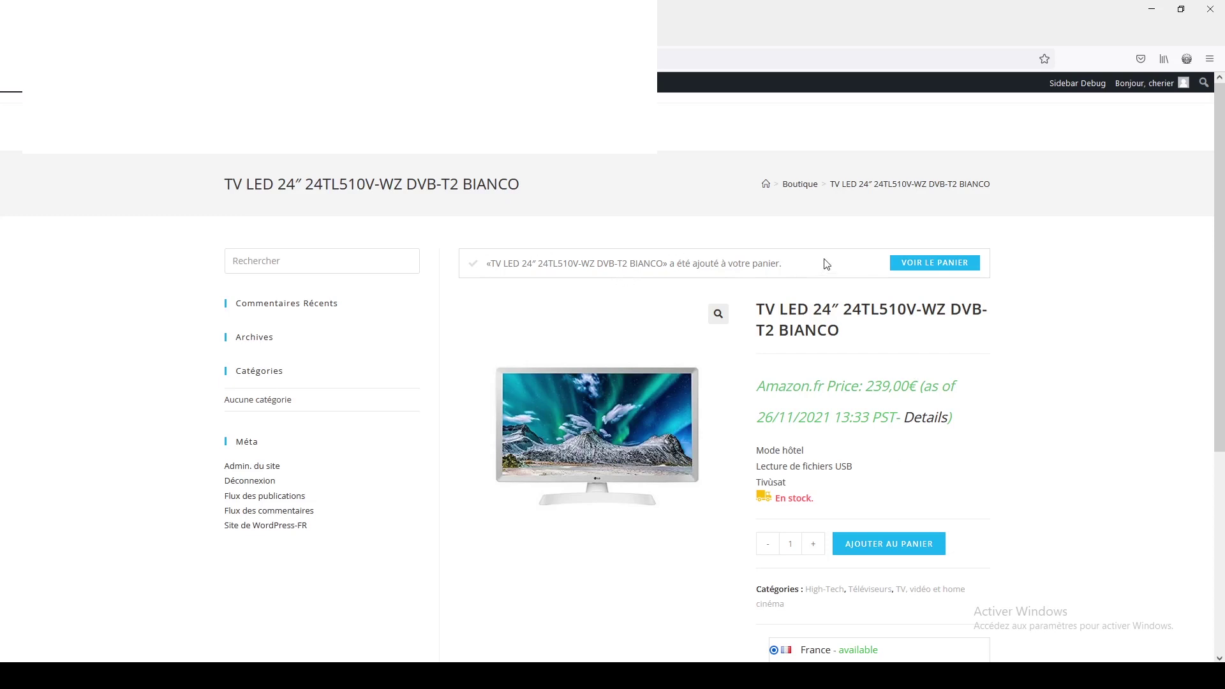
{"action": "left_click", "coordinate": [923, 268]}
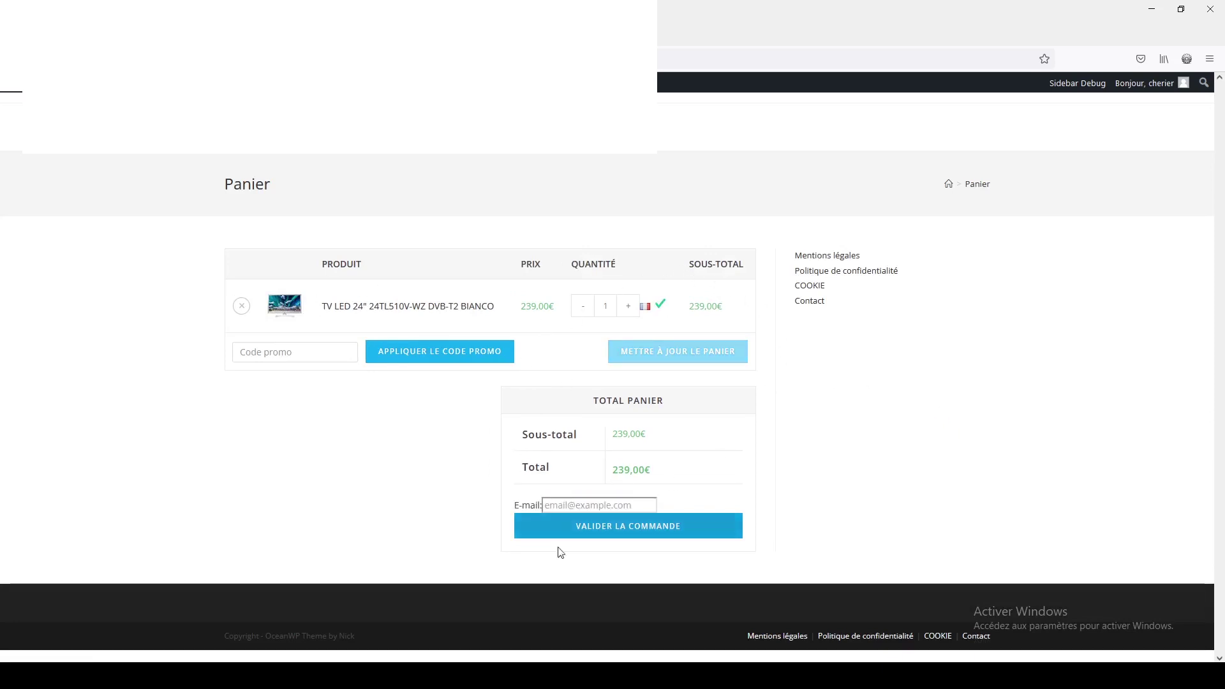
Validate the cart's order to continue to Amazon.fr and check the AssociateTag value in the page address
{"action": "left_click", "coordinate": [554, 507]}
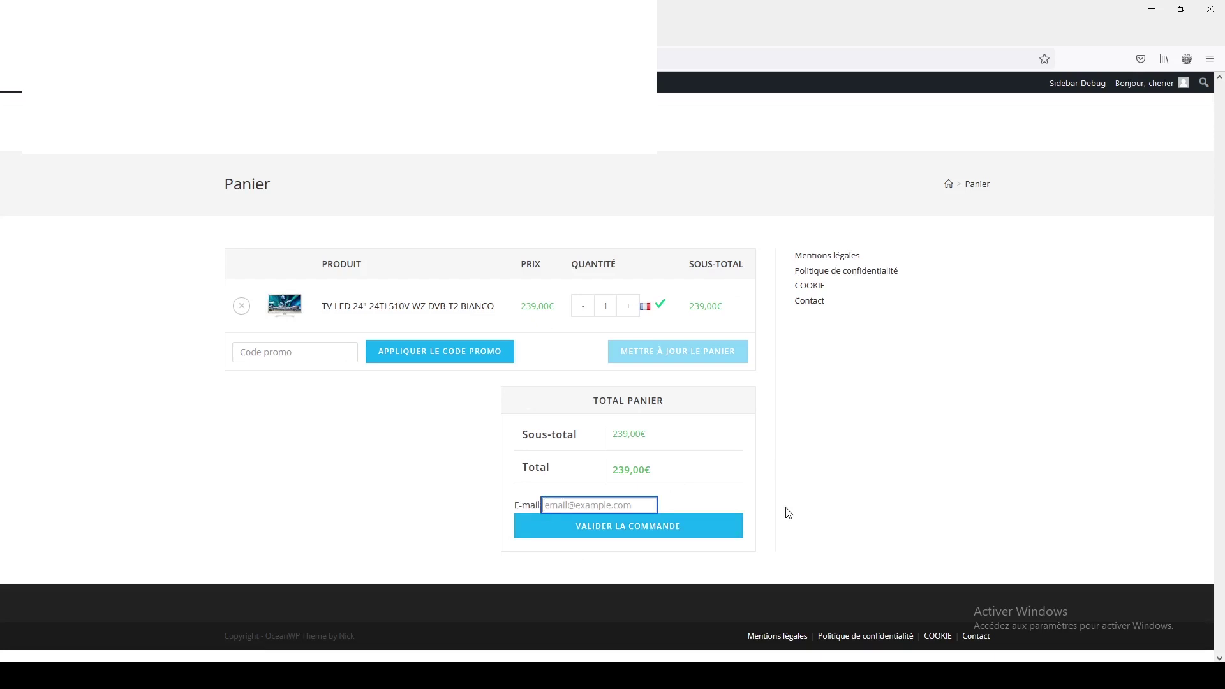
{"action": "left_click", "coordinate": [609, 533]}
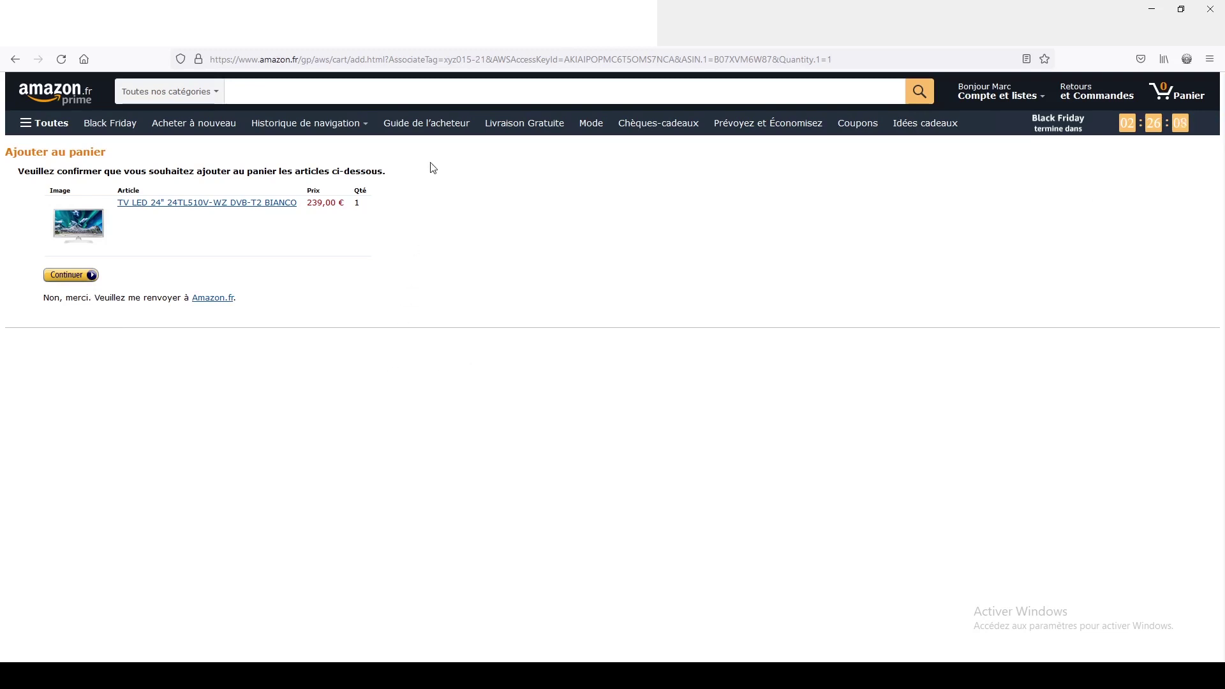
{"action": "left_click_drag", "start_coordinate": [443, 61], "coordinate": [486, 59]}
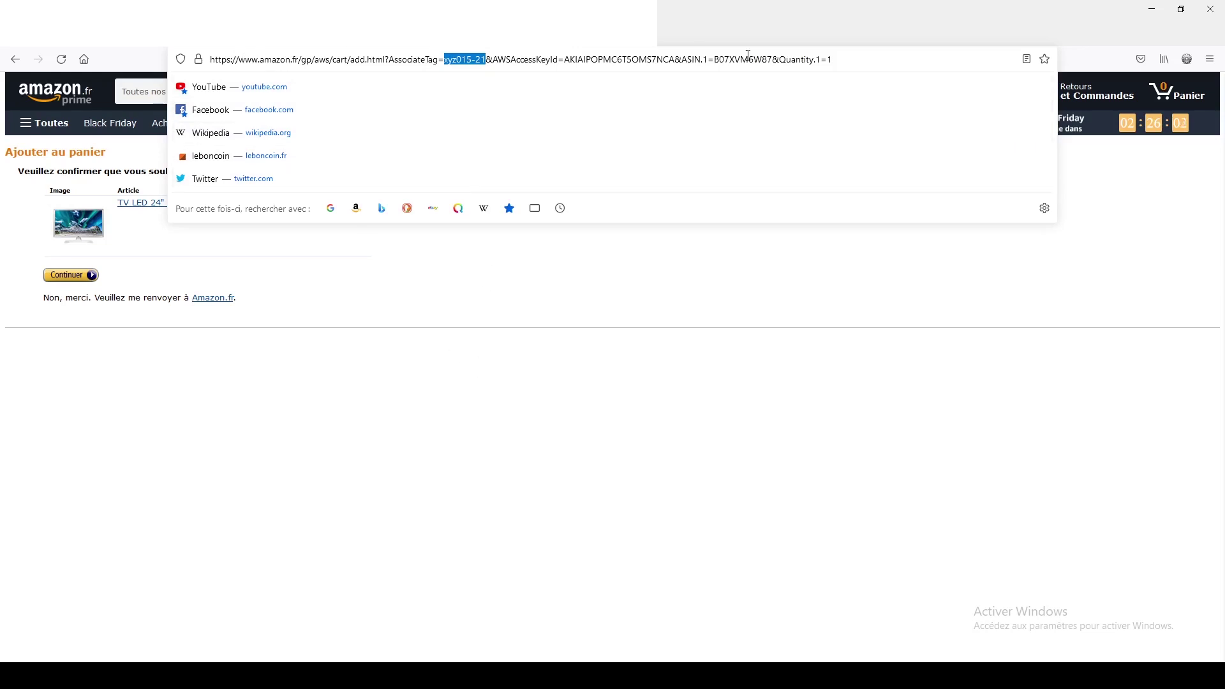
{"action": "left_click", "coordinate": [472, 311]}
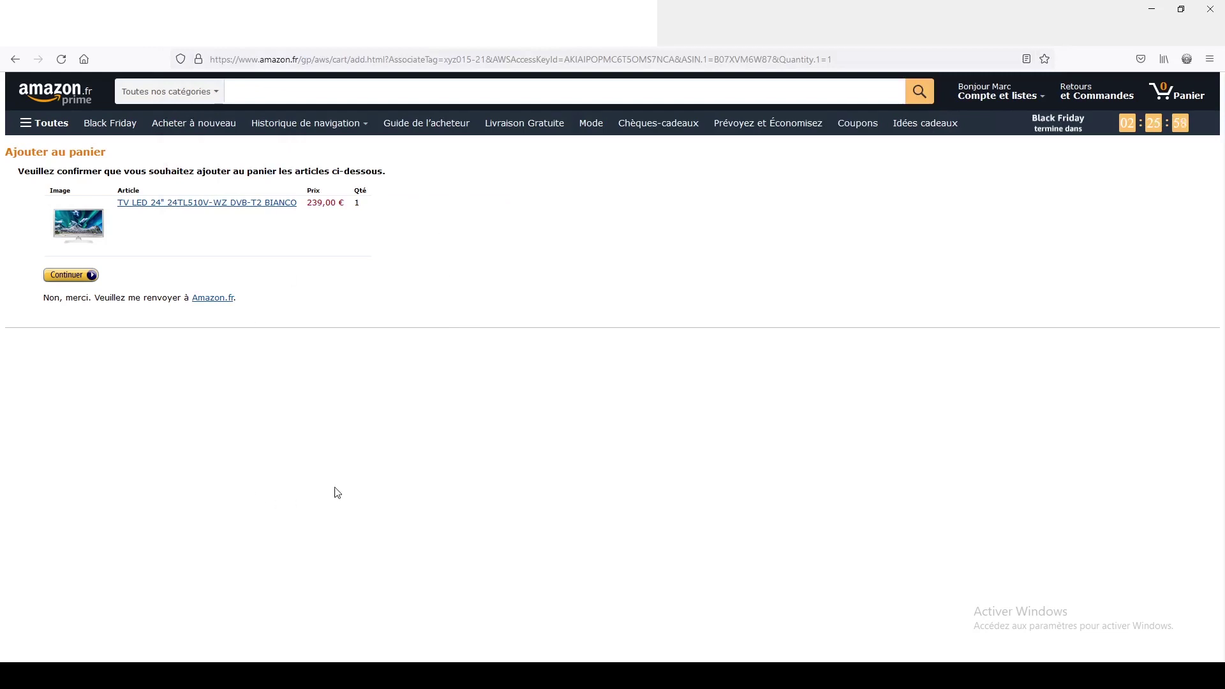